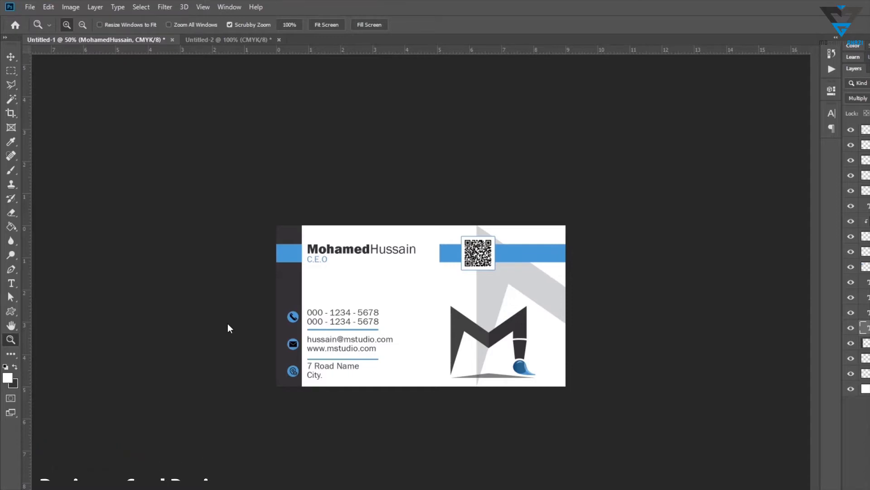
Examine the finished front and back business card designs in the two open documents
{"action": "left_click", "coordinate": [423, 300]}
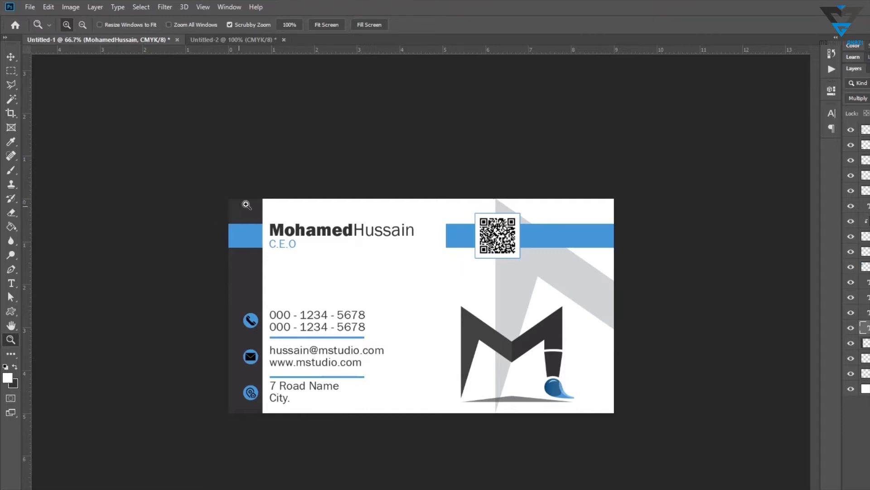
{"action": "left_click", "coordinate": [208, 40]}
{"action": "left_click", "coordinate": [120, 40]}
{"action": "left_click", "coordinate": [371, 262]}
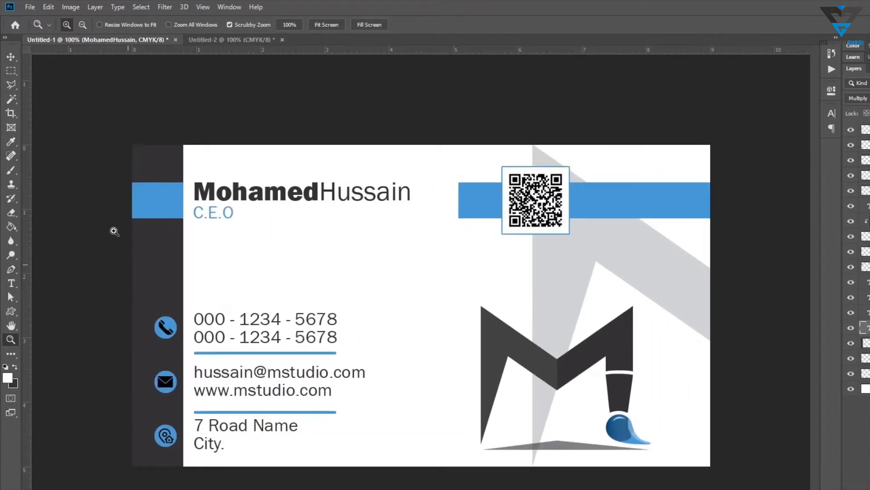
{"action": "left_click", "coordinate": [217, 41]}
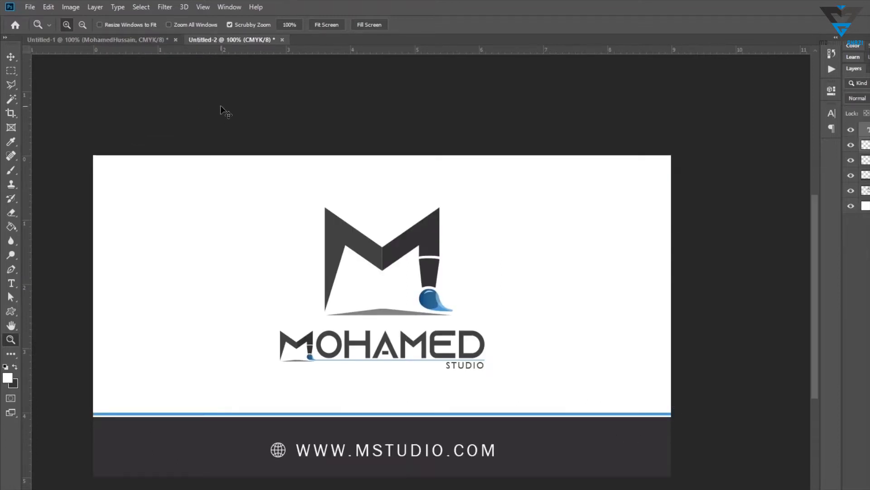
Create a new 9 × 5 cm document at 300 pixels/inch in CMYK color with a white background
{"action": "key", "text": "ctrl+n"}
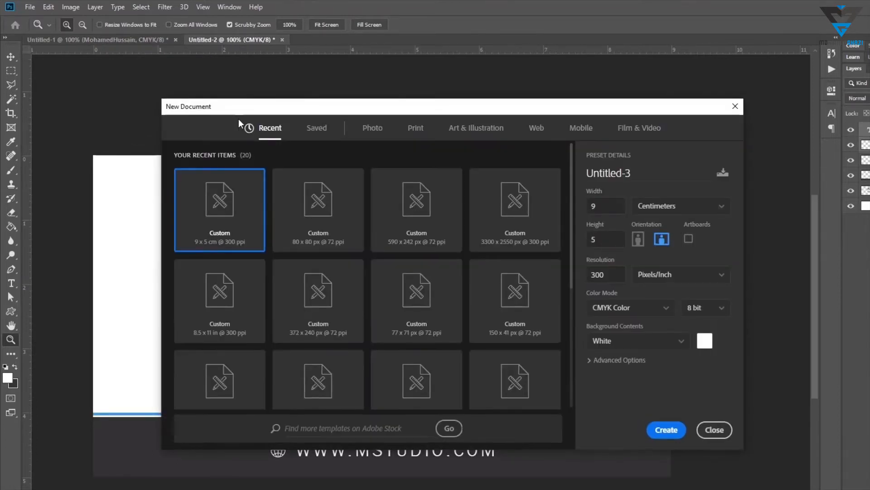
{"action": "left_click", "coordinate": [685, 404]}
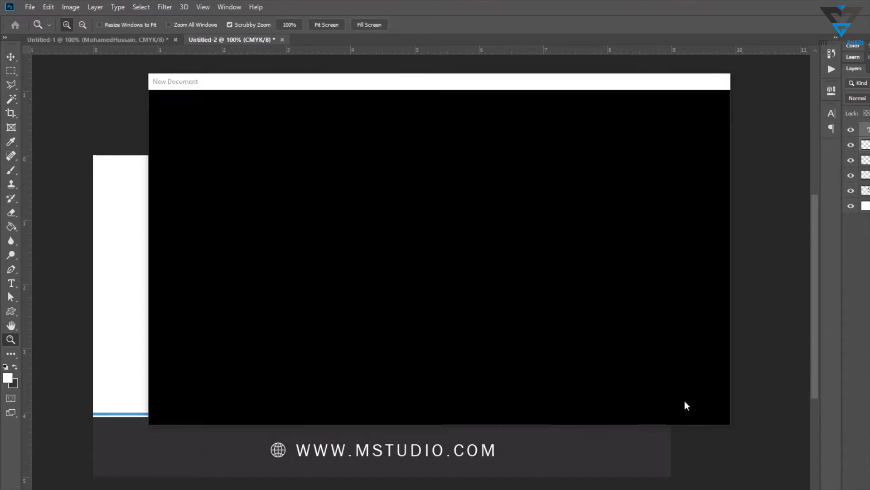
{"action": "left_click", "coordinate": [29, 7]}
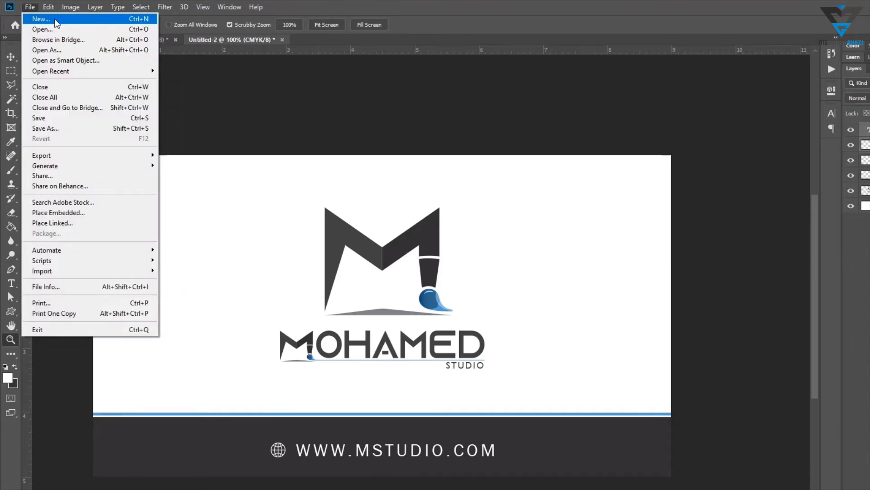
{"action": "left_click", "coordinate": [124, 17]}
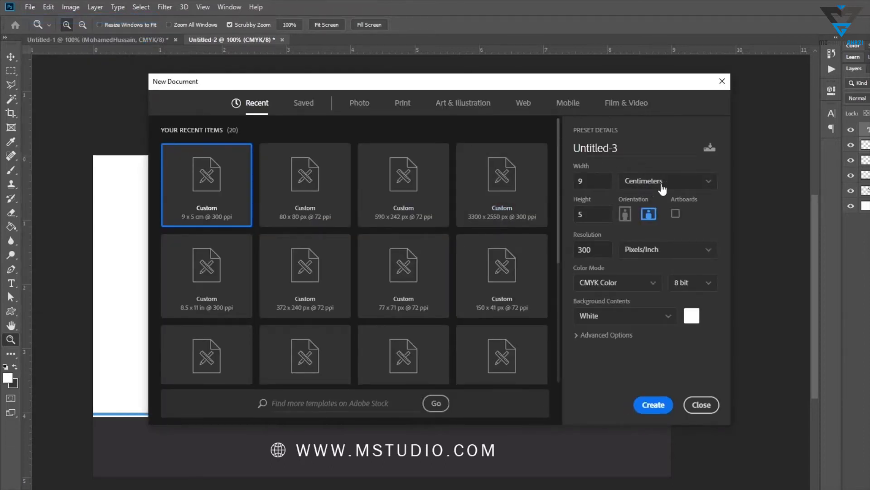
{"action": "double_click", "coordinate": [595, 178]}
{"action": "double_click", "coordinate": [591, 214]}
{"action": "left_click", "coordinate": [597, 252]}
{"action": "double_click", "coordinate": [584, 251]}
{"action": "left_click", "coordinate": [616, 284]}
{"action": "left_click", "coordinate": [613, 284]}
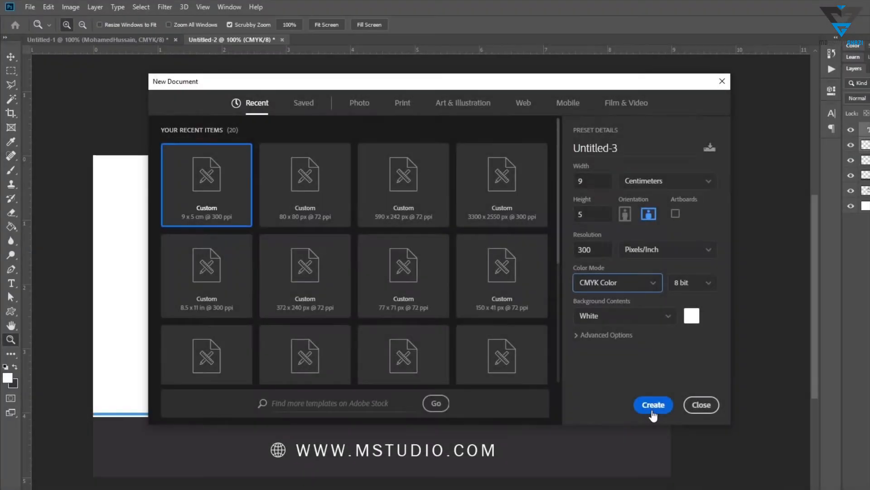
{"action": "left_click", "coordinate": [653, 405]}
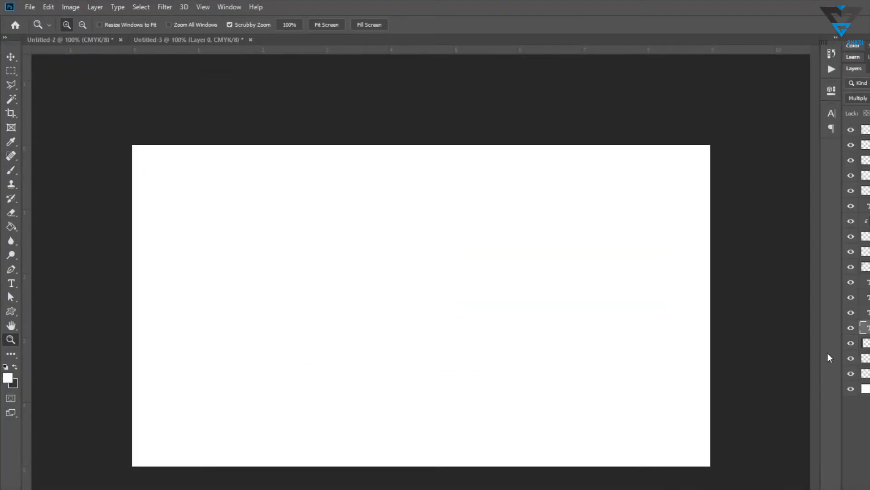
Draw a dark full-height rectangle strip along the card's left edge, about 125 px wide
{"action": "right_click", "coordinate": [11, 311]}
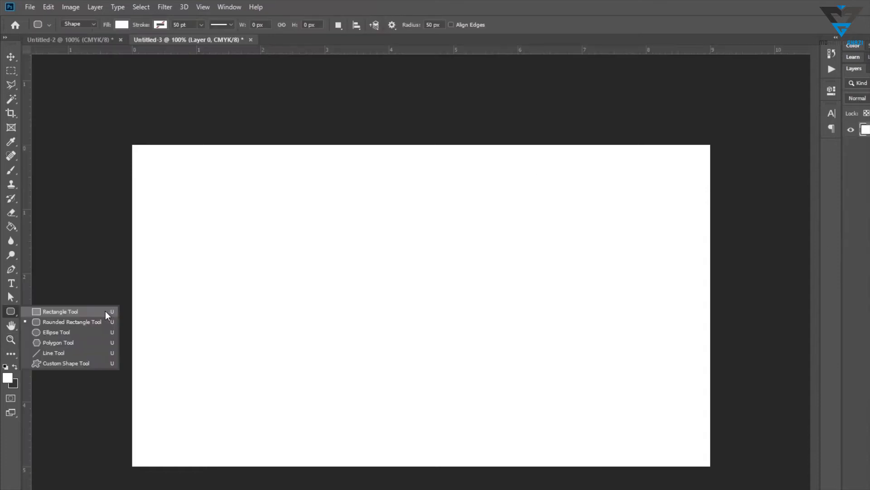
{"action": "left_click", "coordinate": [105, 311]}
{"action": "left_click_drag", "start_coordinate": [128, 145], "coordinate": [200, 472]}
{"action": "key", "text": "a"}
{"action": "left_click_drag", "start_coordinate": [98, 121], "coordinate": [132, 473]}
{"action": "left_click", "coordinate": [211, 486]}
{"action": "left_click_drag", "start_coordinate": [226, 488], "coordinate": [119, 457]}
{"action": "left_click_drag", "start_coordinate": [133, 473], "coordinate": [133, 467]}
{"action": "key", "text": "ctrl+BackSpace"}
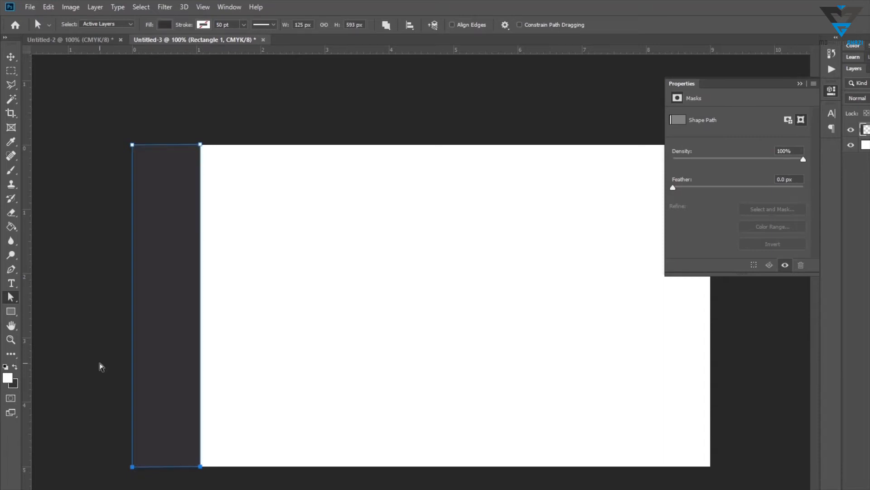
{"action": "left_click", "coordinate": [832, 92]}
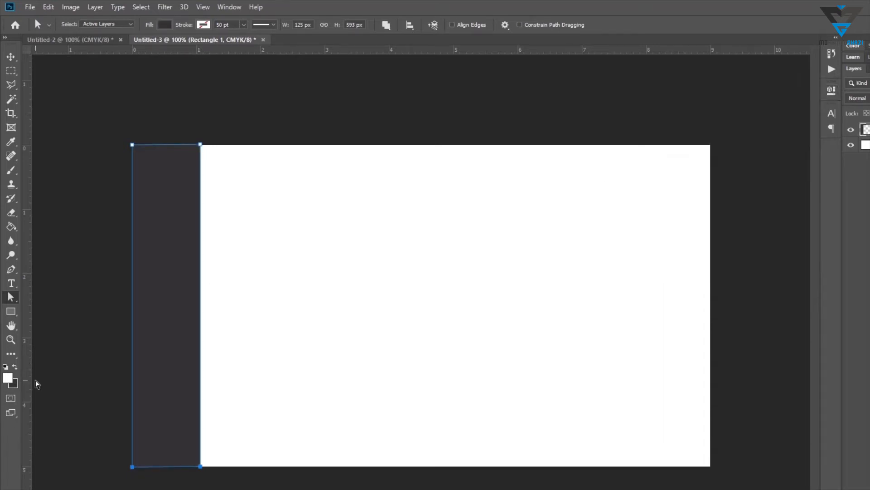
{"action": "key", "text": "alt+BackSpace"}
{"action": "key", "text": "ctrl+z"}
{"action": "key", "text": "t"}
{"action": "left_click", "coordinate": [237, 183]}
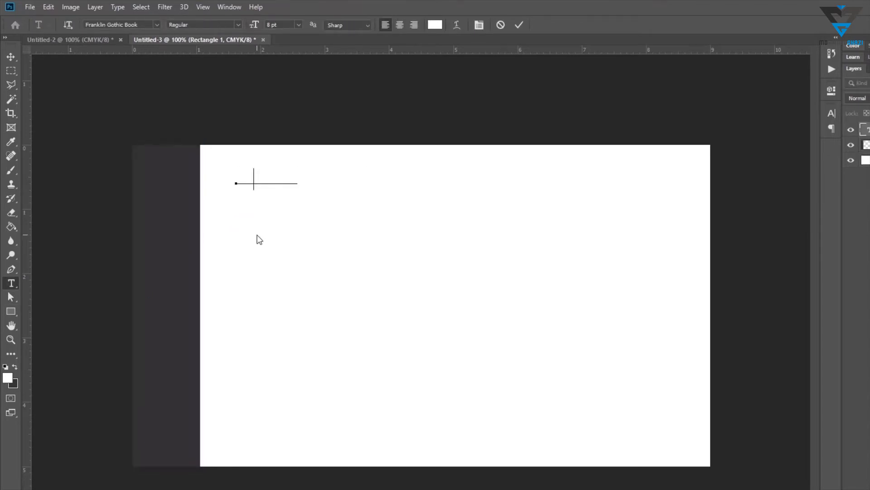
{"action": "type", "text": "Designer"}
{"action": "key", "text": "ctrl+Return"}
{"action": "key", "text": "v"}
{"action": "left_click_drag", "start_coordinate": [279, 186], "coordinate": [264, 205]}
{"action": "key", "text": "ctrl+BackSpace"}
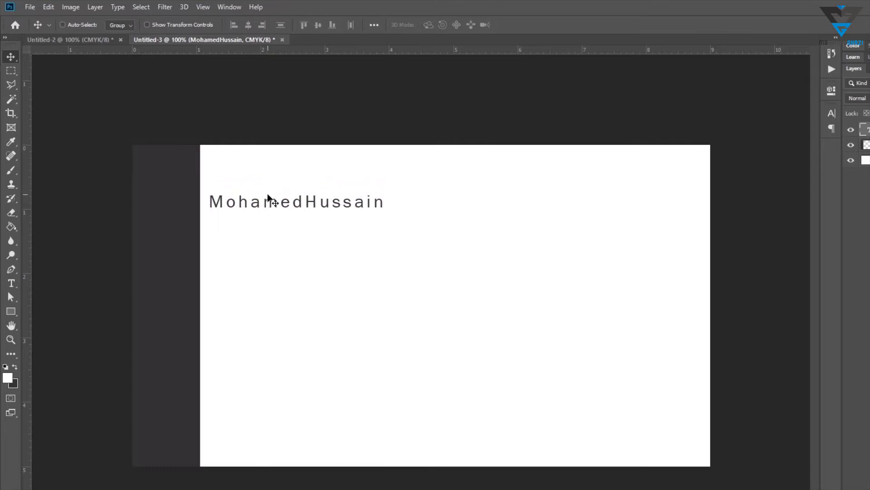
Hide the text and strip layers, add vertical and horizontal guides through the card's centre, and show the layers again
{"action": "left_click", "coordinate": [851, 130]}
{"action": "left_click", "coordinate": [851, 144]}
{"action": "left_click", "coordinate": [863, 160]}
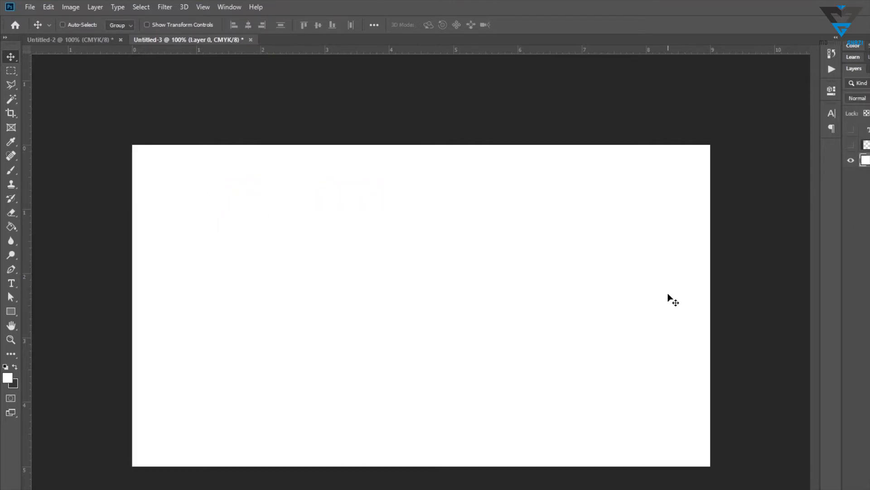
{"action": "left_click_drag", "start_coordinate": [25, 228], "coordinate": [421, 86]}
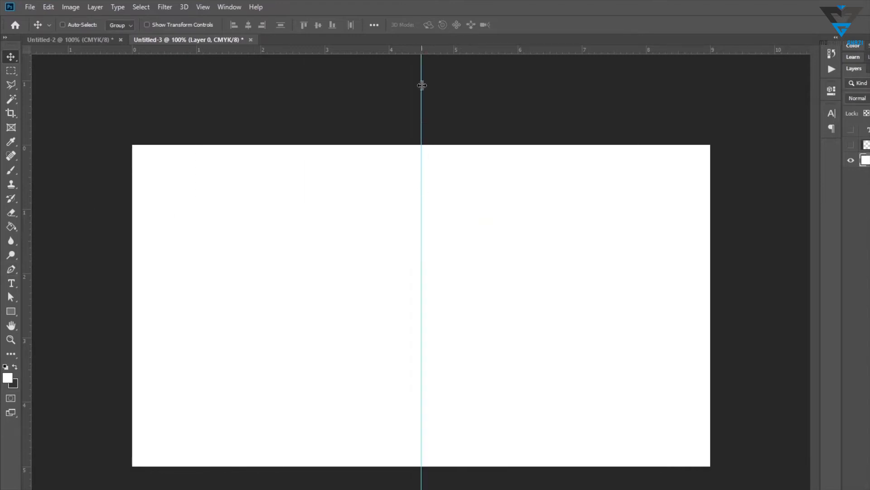
{"action": "left_click_drag", "start_coordinate": [428, 51], "coordinate": [429, 306]}
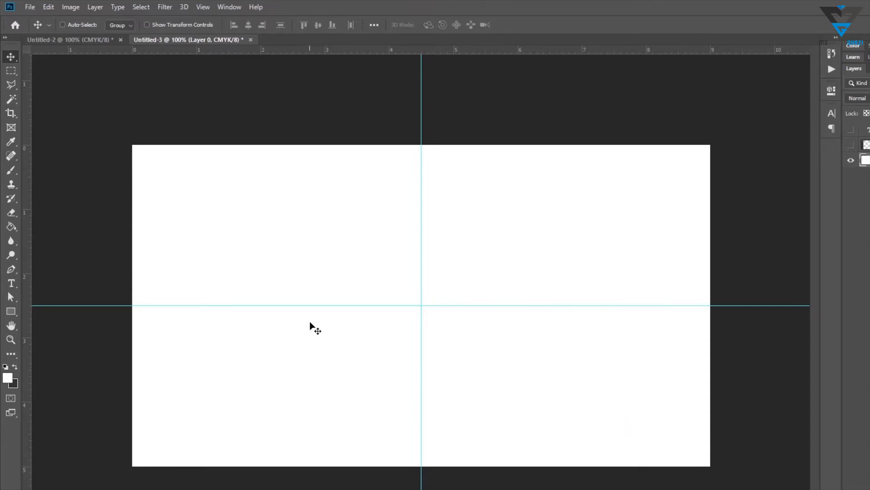
{"action": "left_click", "coordinate": [851, 145]}
{"action": "left_click", "coordinate": [865, 131]}
{"action": "left_click", "coordinate": [851, 130]}
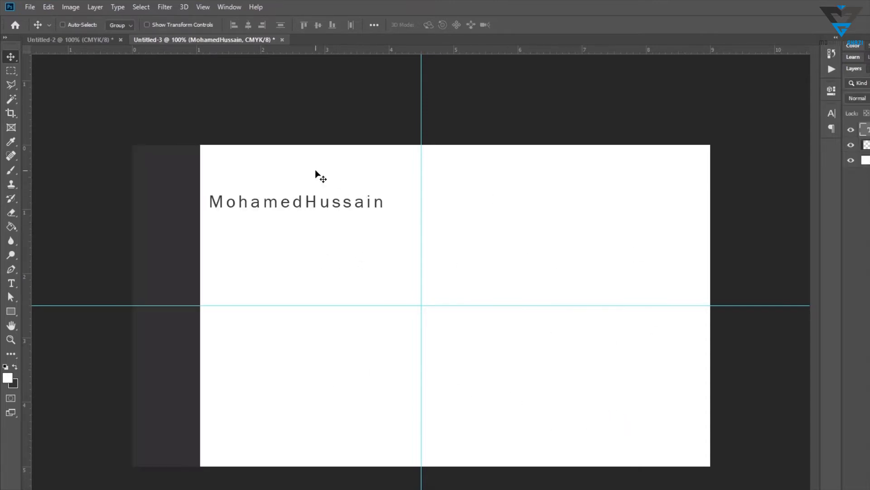
Set the name text's font size to 12 pt
{"action": "key", "text": "t"}
{"action": "double_click", "coordinate": [305, 202]}
{"action": "key", "text": "ctrl+t"}
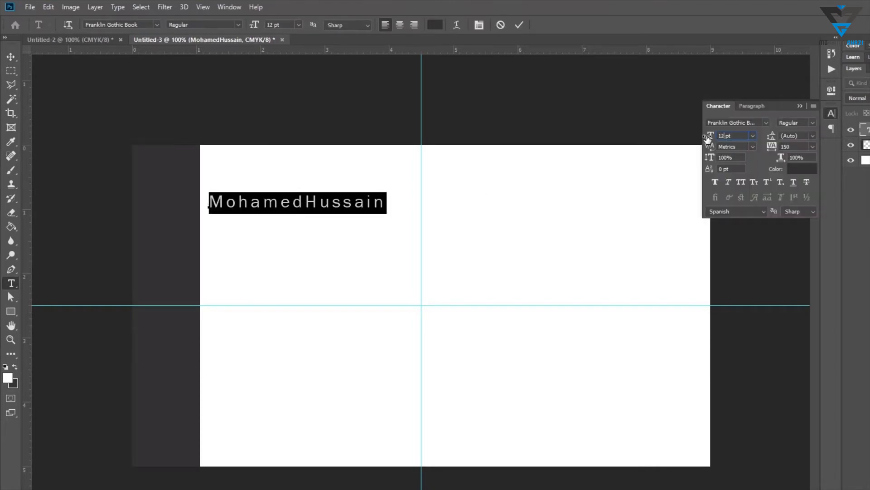
{"action": "key", "text": "Return"}
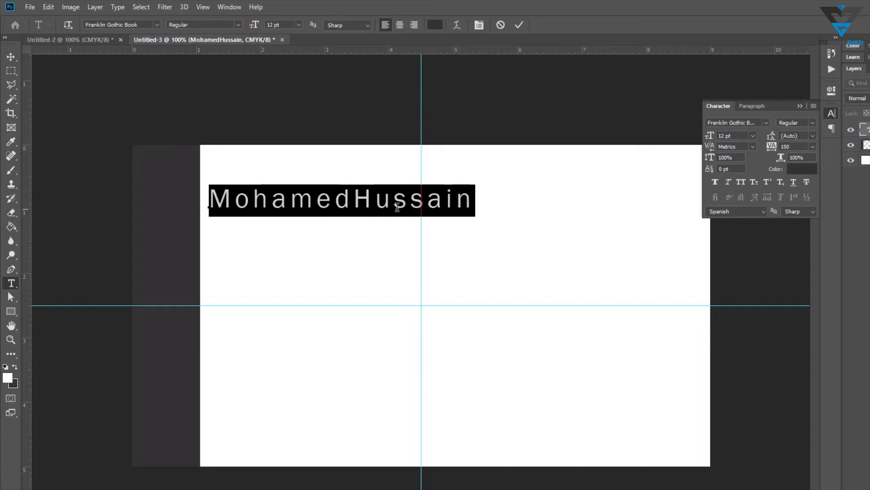
{"action": "left_click", "coordinate": [837, 112]}
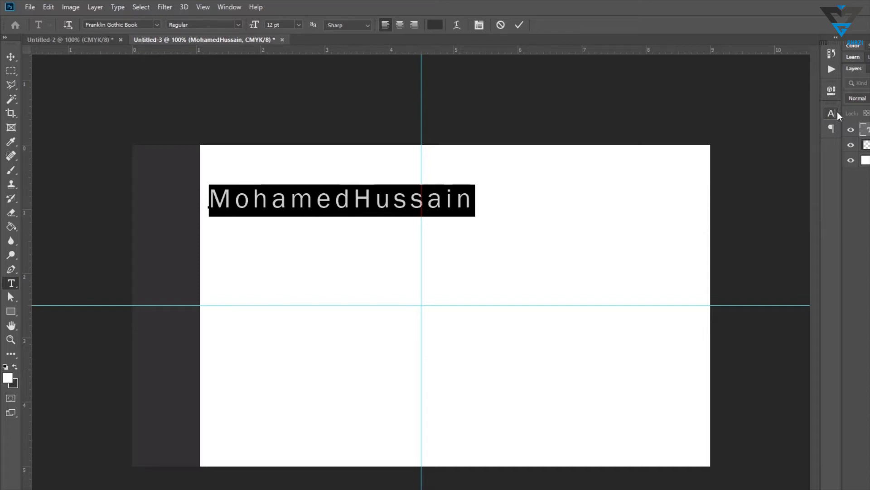
{"action": "left_click", "coordinate": [11, 57]}
{"action": "key", "text": "z"}
{"action": "right_click", "coordinate": [361, 240]}
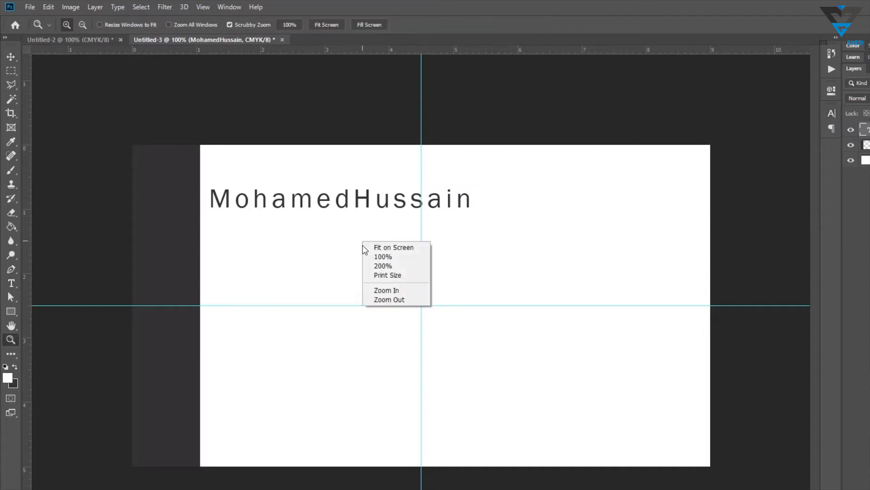
{"action": "left_click", "coordinate": [346, 241]}
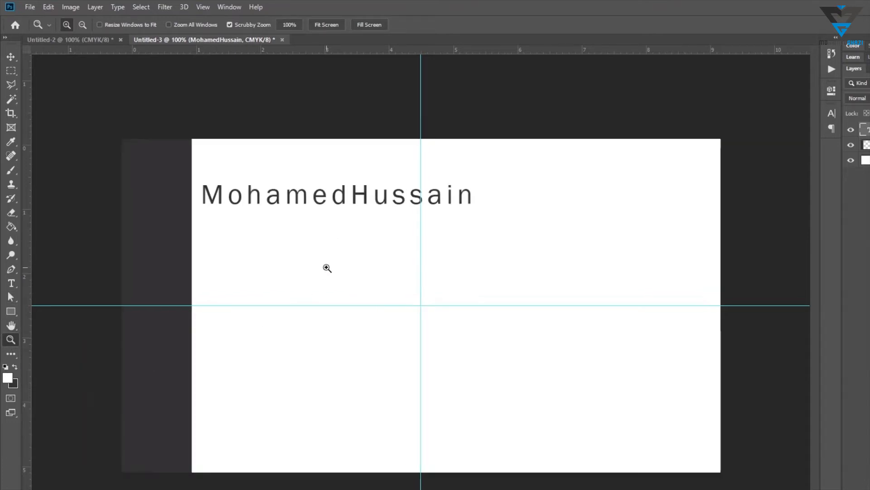
{"action": "left_click", "coordinate": [326, 266]}
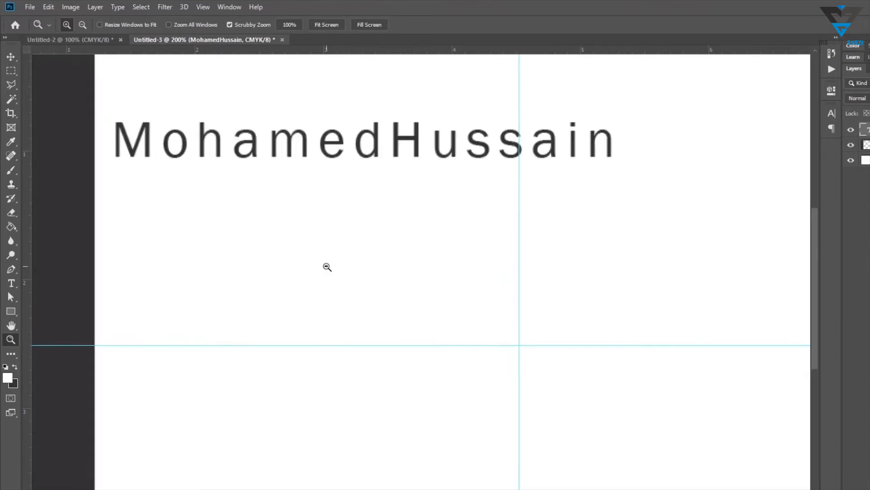
{"action": "left_click", "coordinate": [327, 266], "text": "alt"}
{"action": "right_click", "coordinate": [329, 264]}
{"action": "right_click", "coordinate": [447, 270]}
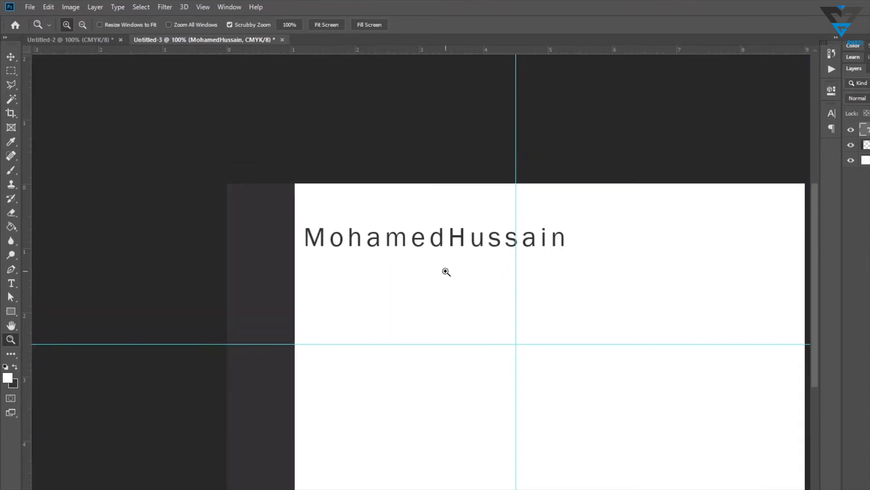
{"action": "right_click", "coordinate": [445, 265]}
{"action": "left_click", "coordinate": [468, 299]}
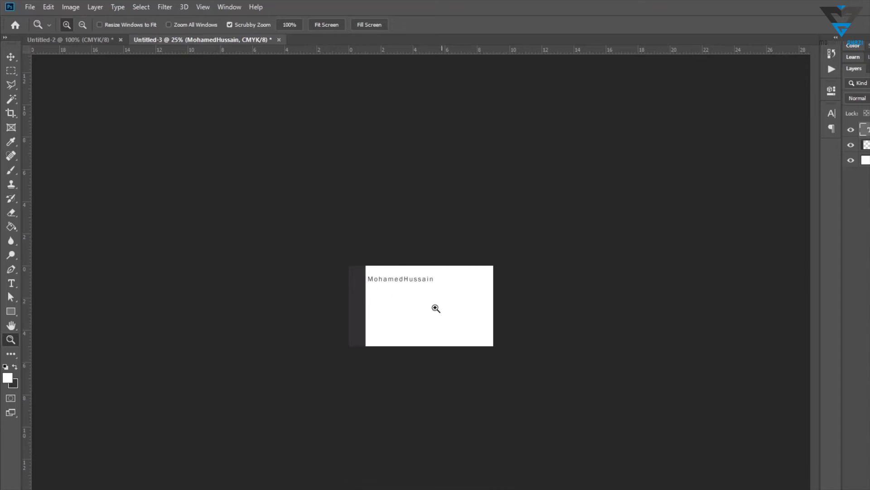
{"action": "right_click", "coordinate": [401, 306]}
{"action": "left_click", "coordinate": [408, 317]}
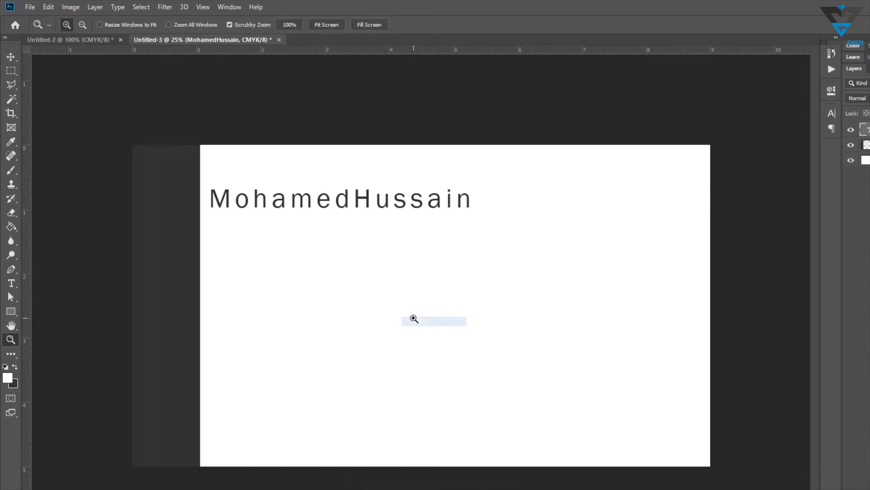
{"action": "key", "text": "Tab"}
{"action": "key", "text": "Tab"}
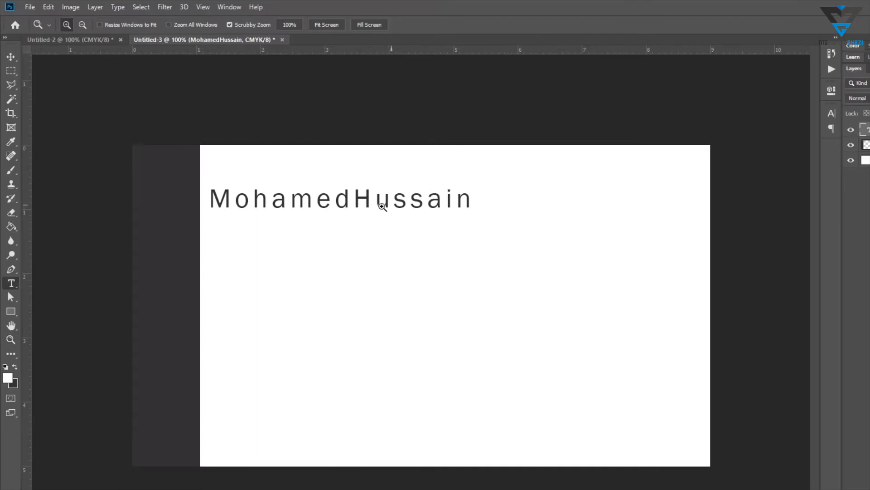
Select the word Mohamed in the name and change its font style to a bold weight
{"action": "key", "text": "t"}
{"action": "left_click", "coordinate": [353, 200]}
{"action": "left_click_drag", "start_coordinate": [354, 199], "coordinate": [209, 200]}
{"action": "key", "text": "ctrl+t"}
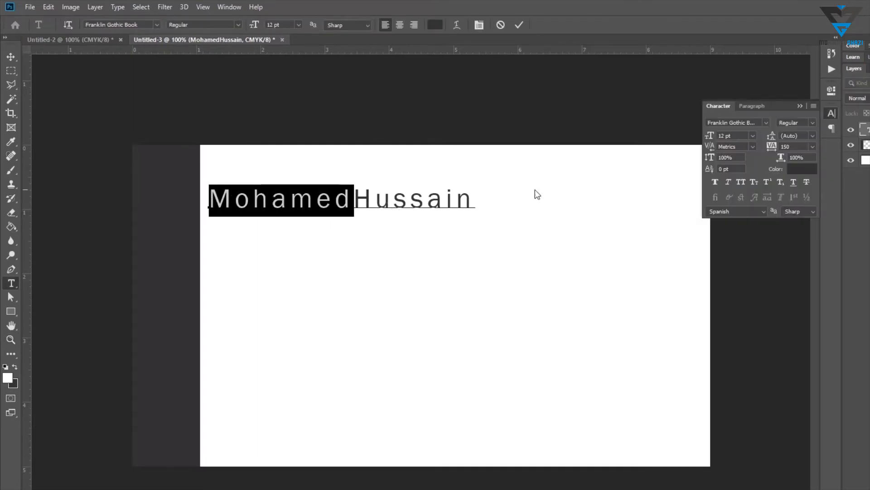
{"action": "left_click", "coordinate": [766, 123]}
{"action": "left_click", "coordinate": [754, 167]}
Set the whole name's tracking to 0
{"action": "left_click", "coordinate": [11, 57]}
{"action": "double_click", "coordinate": [295, 199]}
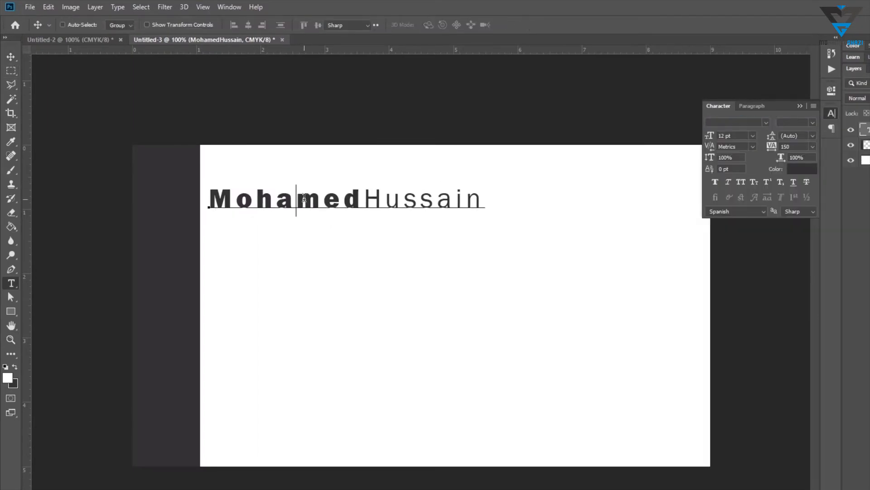
{"action": "key", "text": "ctrl+a"}
{"action": "double_click", "coordinate": [788, 148]}
{"action": "type", "text": "0"}
{"action": "key", "text": "Return"}
{"action": "left_click", "coordinate": [11, 57]}
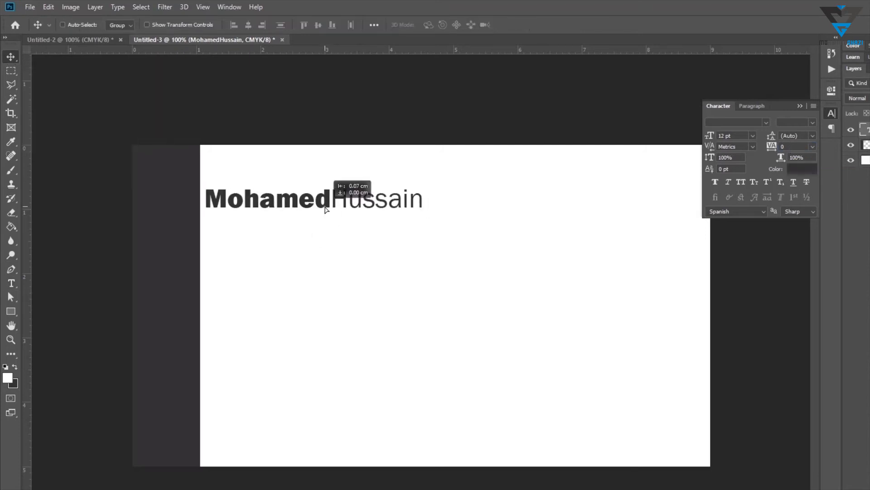
Add a vertical guide along the name's left edge
{"action": "left_click_drag", "start_coordinate": [28, 243], "coordinate": [212, 248]}
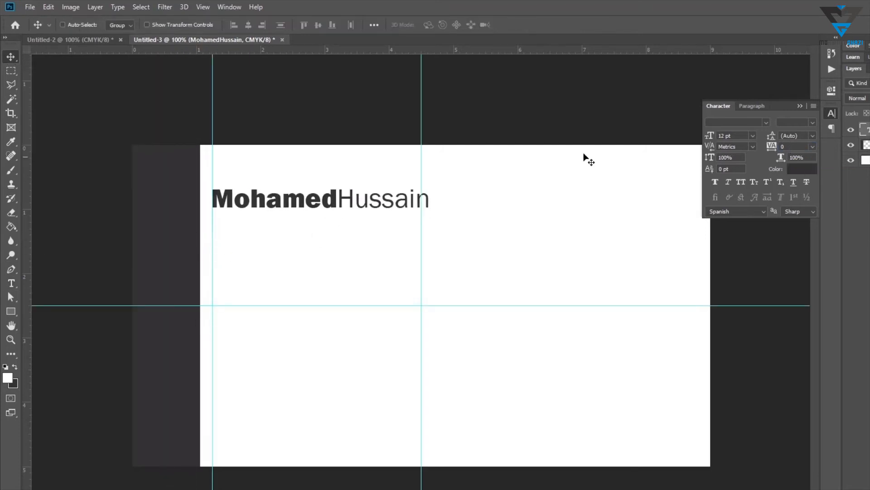
{"action": "left_click", "coordinate": [800, 106]}
Duplicate the name text just below itself and replace the copy's content with the title C.E.O
{"action": "left_click_drag", "start_coordinate": [357, 204], "coordinate": [184, 223]}
{"action": "type", "text": "tC.E."}
{"action": "key", "text": "ctrl+a"}
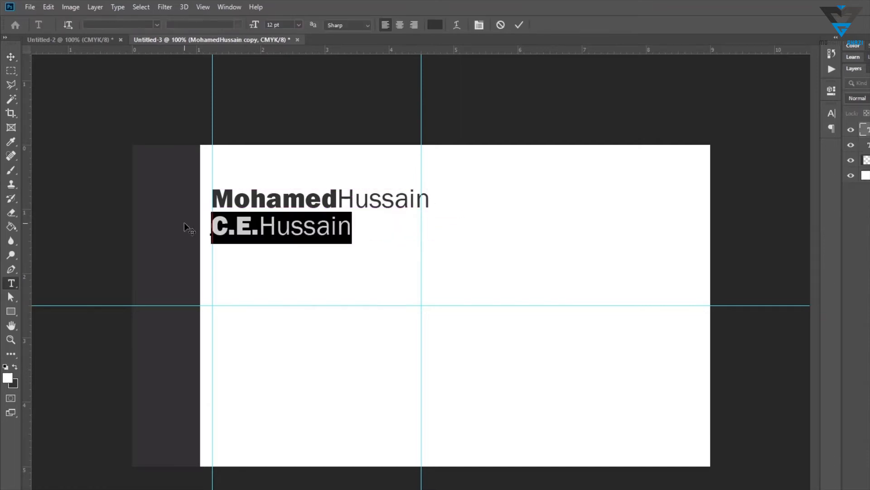
{"action": "key", "text": "ctrl+shift+Left"}
{"action": "key", "text": "ctrl+shift+Left"}
{"action": "key", "text": "shift+Left"}
{"action": "key", "text": "shift+Left"}
{"action": "key", "text": "Delete"}
{"action": "key", "text": "Delete"}
{"action": "key", "text": "Delete"}
{"action": "key", "text": "Delete"}
{"action": "key", "text": "shift+Right"}
{"action": "key", "text": "shift+Right"}
{"action": "key", "text": "shift+Right"}
{"action": "key", "text": "shift+Right"}
{"action": "key", "text": "shift+Right"}
{"action": "key", "text": "shift+Right"}
{"action": "key", "text": "shift+Right"}
{"action": "type", "text": "C.E.O"}
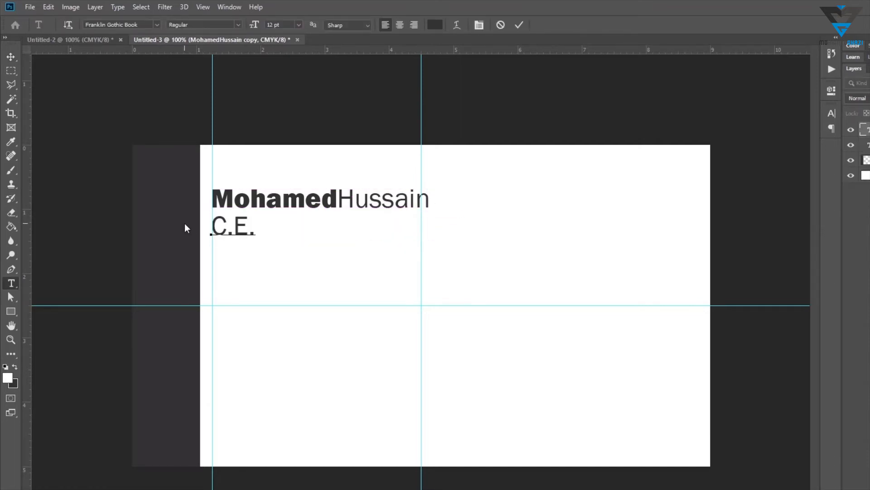
Set the title text's font size to 8 pt
{"action": "key", "text": "ctrl+a"}
{"action": "left_click", "coordinate": [831, 114]}
{"action": "type", "text": "8"}
{"action": "key", "text": "Return"}
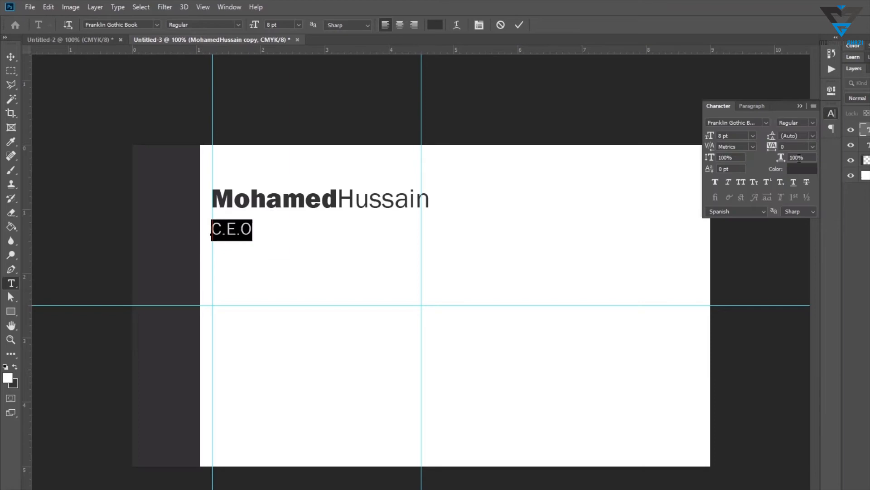
{"action": "left_click", "coordinate": [831, 113]}
{"action": "key", "text": "ctrl+Return"}
Copy the M logo mark from Illustrator, paste it into the card and scale it to about 18% in the lower right corner
{"action": "key", "text": "v"}
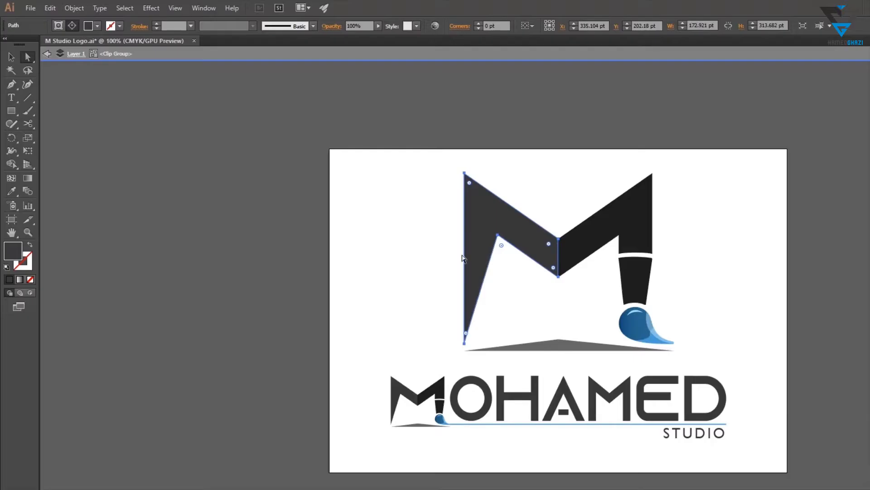
{"action": "left_click", "coordinate": [703, 198]}
{"action": "left_click_drag", "start_coordinate": [703, 198], "coordinate": [375, 365]}
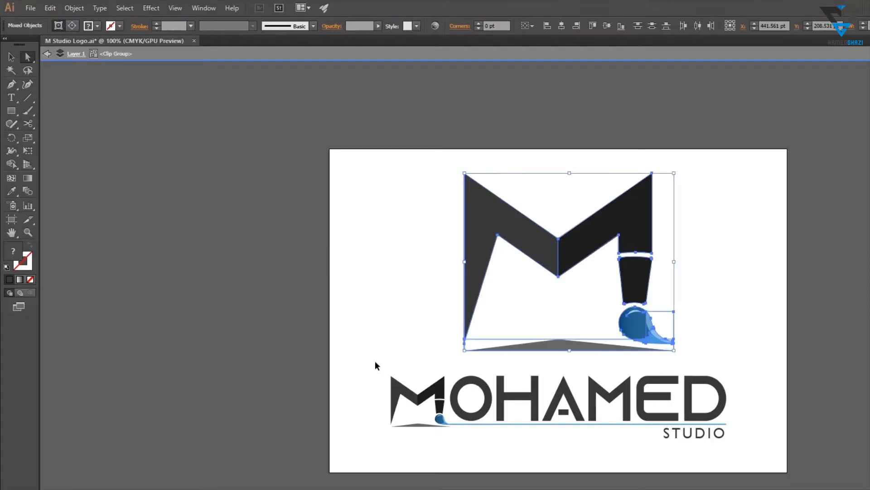
{"action": "key", "text": "ctrl+v"}
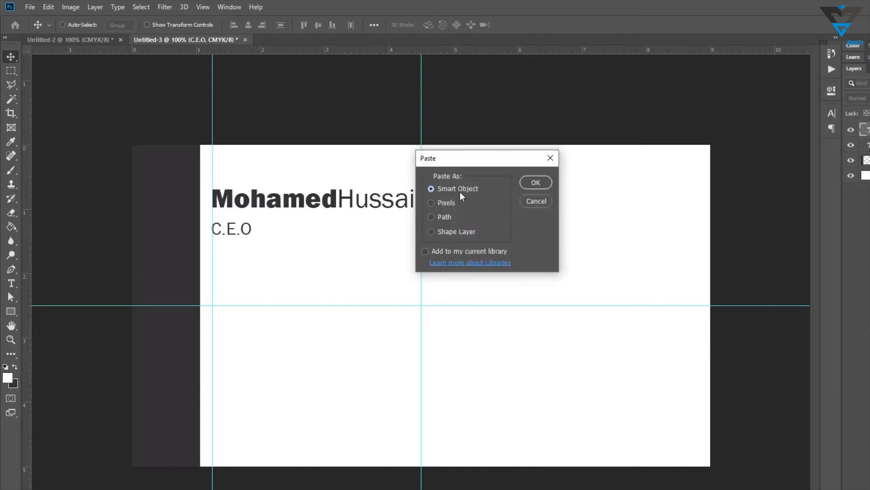
{"action": "left_click", "coordinate": [535, 182]}
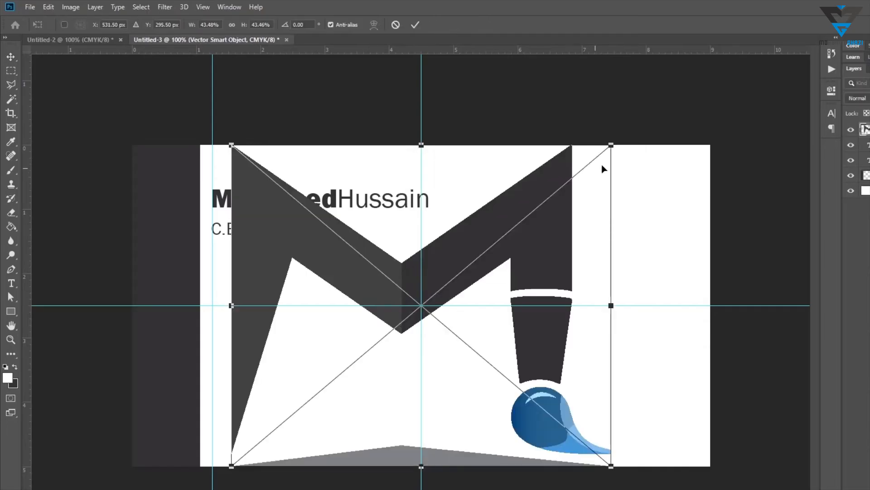
{"action": "left_click_drag", "start_coordinate": [609, 149], "coordinate": [373, 346]}
{"action": "left_click_drag", "start_coordinate": [347, 376], "coordinate": [602, 342]}
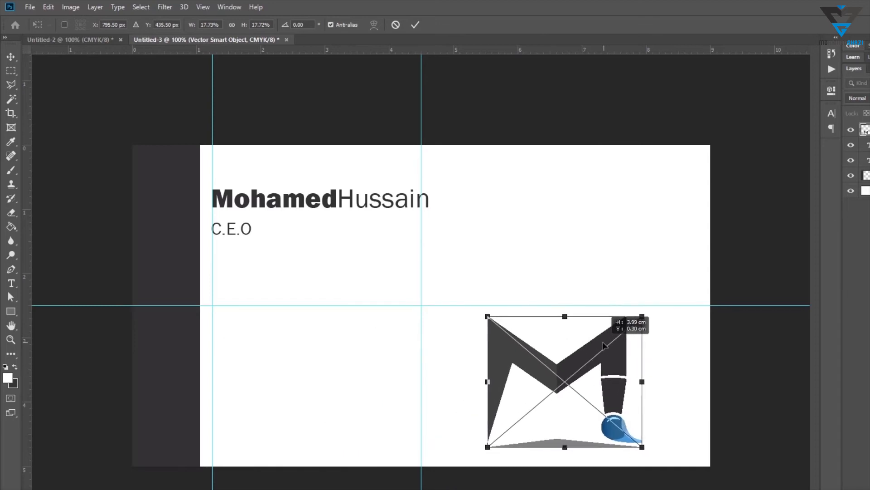
{"action": "key", "text": "Return"}
Add horizontal guides near the card's bottom and top edges
{"action": "left_click_drag", "start_coordinate": [301, 50], "coordinate": [399, 455]}
{"action": "left_click_drag", "start_coordinate": [347, 51], "coordinate": [349, 154]}
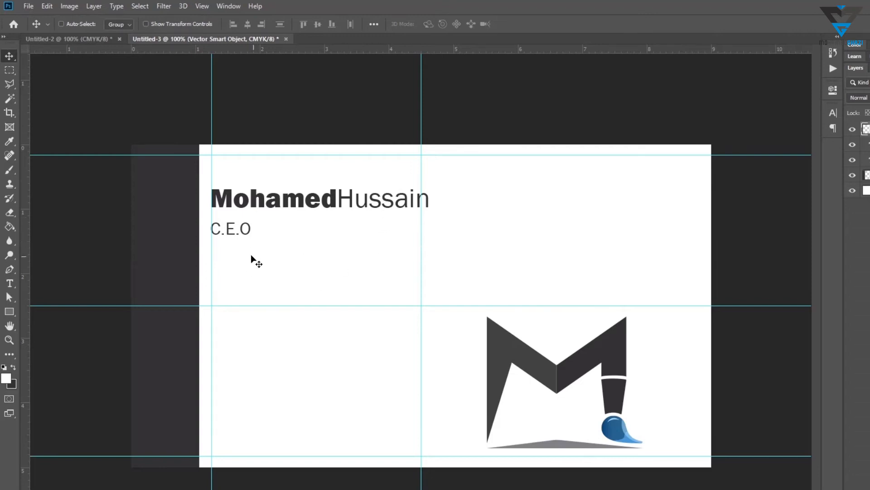
Draw a rectangle about 172 × 85 px and fill it with the blue sampled from the logo's brush tip
{"action": "right_click", "coordinate": [242, 228]}
{"action": "left_click", "coordinate": [247, 231]}
{"action": "left_click_drag", "start_coordinate": [239, 233], "coordinate": [240, 234]}
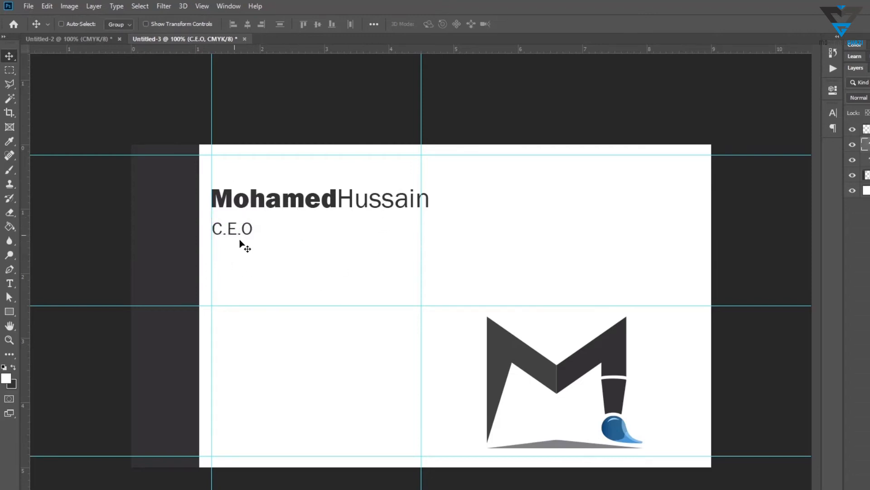
{"action": "key", "text": "u"}
{"action": "left_click_drag", "start_coordinate": [344, 258], "coordinate": [249, 305]}
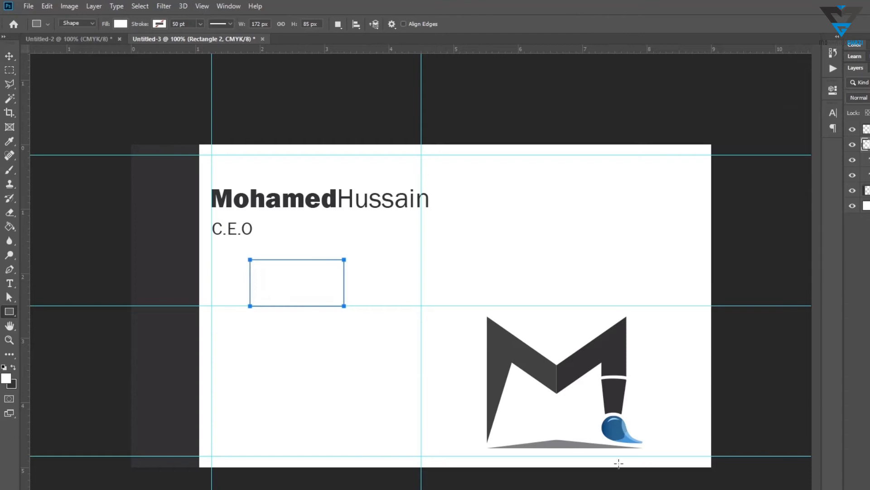
{"action": "key", "text": "b"}
{"action": "left_click", "coordinate": [628, 438], "text": "alt"}
{"action": "key", "text": "alt+BackSpace"}
Move the blue rectangle onto the side strip beside the name and adjust its anchors to span the strip's width
{"action": "key", "text": "v"}
{"action": "left_click_drag", "start_coordinate": [287, 275], "coordinate": [143, 204]}
{"action": "key", "text": "a"}
{"action": "mouse_move", "coordinate": [205, 229]}
{"action": "left_mouse_down"}
{"action": "mouse_move", "coordinate": [87, 249]}
{"action": "mouse_move", "coordinate": [199, 235]}
{"action": "left_mouse_up"}
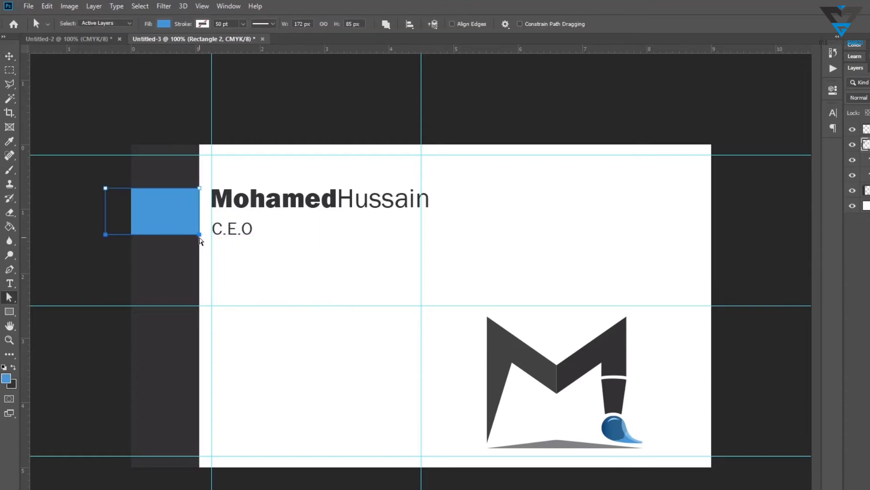
{"action": "mouse_move", "coordinate": [206, 182]}
{"action": "left_mouse_down"}
{"action": "mouse_move", "coordinate": [62, 194]}
{"action": "mouse_move", "coordinate": [196, 189]}
{"action": "left_mouse_up"}
{"action": "left_click", "coordinate": [297, 250]}
{"action": "left_click_drag", "start_coordinate": [144, 253], "coordinate": [97, 181]}
{"action": "left_click_drag", "start_coordinate": [105, 234], "coordinate": [131, 234]}
{"action": "key", "text": "v"}
{"action": "key", "text": "u"}
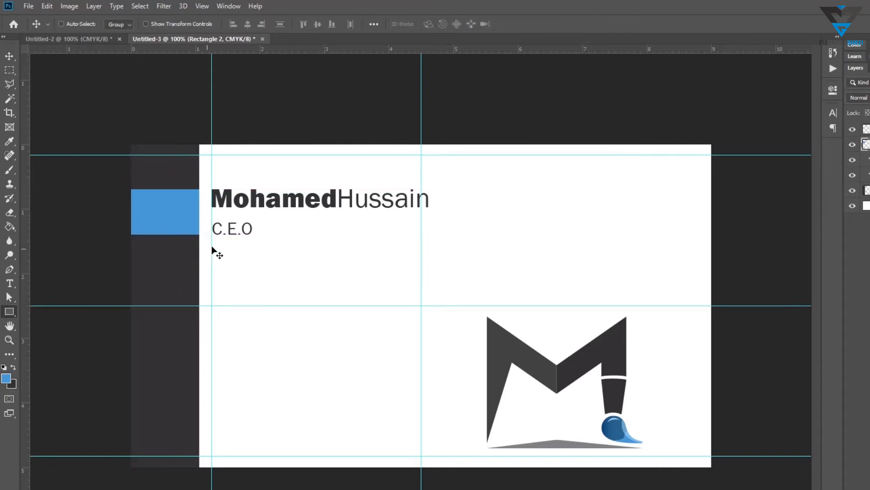
Create a small square rectangle 0.35 cm wide by entering its dimensions
{"action": "left_click", "coordinate": [213, 246]}
{"action": "right_click", "coordinate": [415, 156]}
{"action": "left_click", "coordinate": [429, 181]}
{"action": "right_click", "coordinate": [482, 152]}
{"action": "left_click", "coordinate": [495, 176]}
{"action": "left_click", "coordinate": [409, 157]}
{"action": "type", "text": "0.3"}
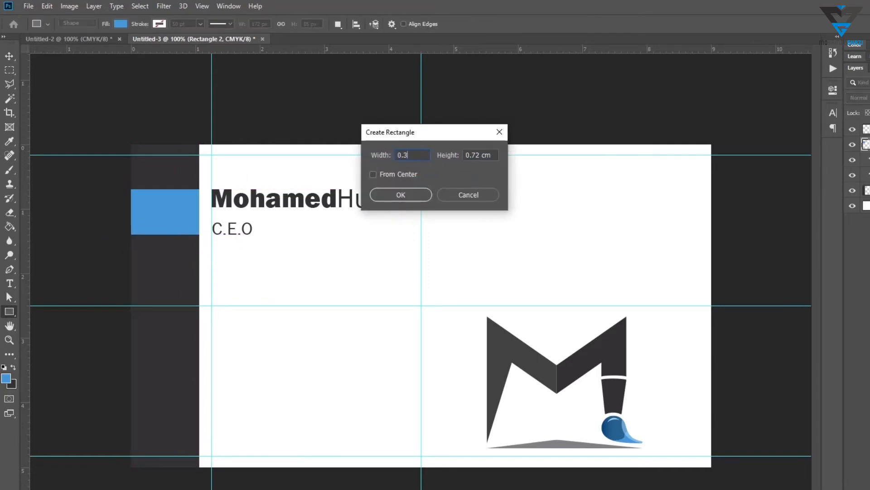
{"action": "type", "text": "0.35"}
{"action": "key", "text": "Return"}
{"action": "left_click", "coordinate": [833, 91]}
{"action": "key", "text": "v"}
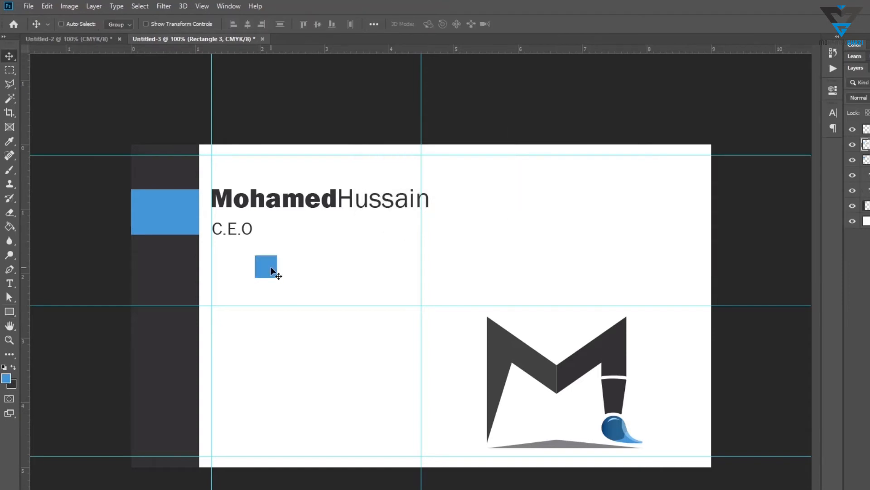
Create a 41 px circle with the Ellipse tool
{"action": "right_click", "coordinate": [9, 311]}
{"action": "left_click", "coordinate": [36, 330]}
{"action": "left_click", "coordinate": [317, 233]}
{"action": "right_click", "coordinate": [412, 140]}
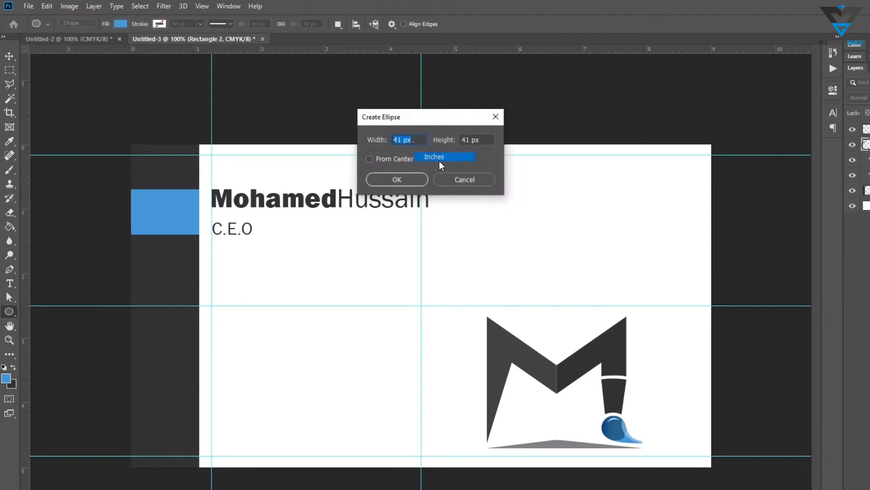
{"action": "left_click", "coordinate": [441, 162]}
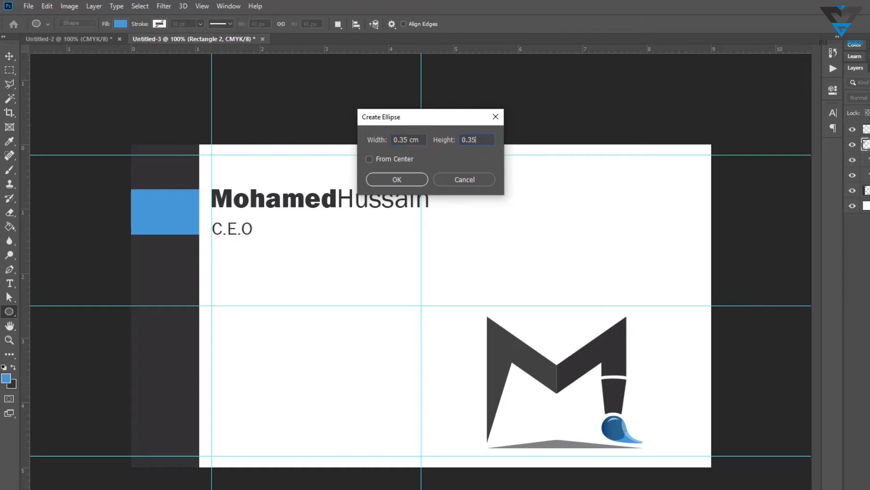
{"action": "key", "text": "Return"}
Move the circle onto the side strip and make three evenly spaced copies down the contact area
{"action": "key", "text": "v"}
{"action": "left_click_drag", "start_coordinate": [272, 288], "coordinate": [182, 373]}
{"action": "mouse_move", "coordinate": [181, 373]}
{"action": "left_mouse_down"}
{"action": "mouse_move", "coordinate": [181, 438]}
{"action": "mouse_move", "coordinate": [182, 379]}
{"action": "left_mouse_up"}
{"action": "right_click", "coordinate": [187, 372]}
{"action": "left_click", "coordinate": [193, 378]}
{"action": "key", "text": "ctrl+z"}
{"action": "key", "text": "ctrl+z"}
{"action": "right_click", "coordinate": [182, 375]}
{"action": "left_click", "coordinate": [189, 382]}
Draw a 5 px horizontal line about 160 px long below the first contact row
{"action": "right_click", "coordinate": [8, 312]}
{"action": "left_click", "coordinate": [43, 353]}
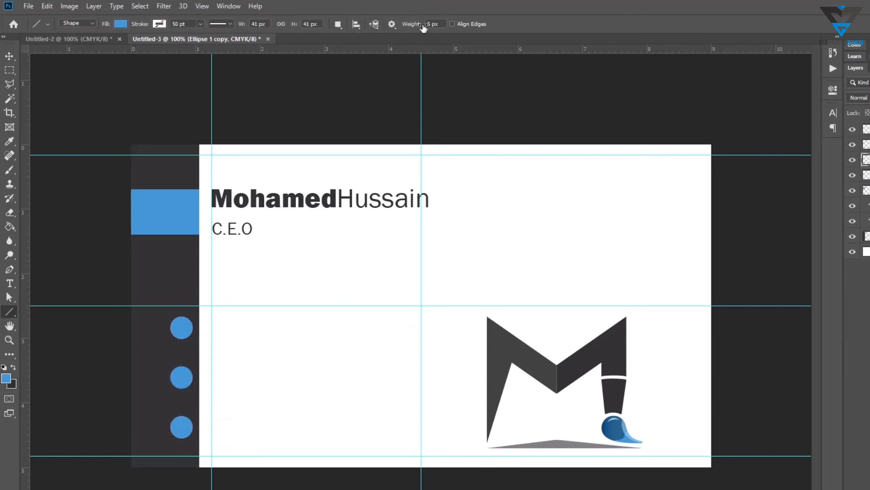
{"action": "left_click_drag", "start_coordinate": [212, 351], "coordinate": [300, 352]}
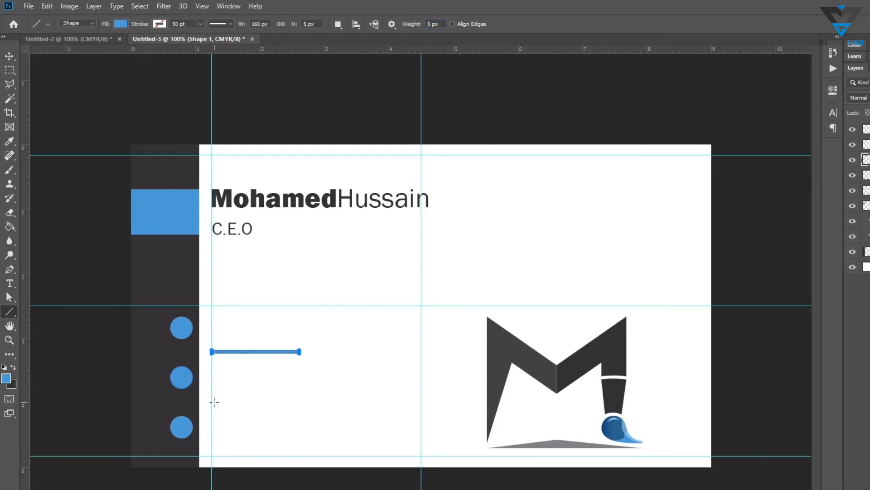
{"action": "left_click_drag", "start_coordinate": [212, 402], "coordinate": [306, 402]}
{"action": "key", "text": "a"}
{"action": "key", "text": "Delete"}
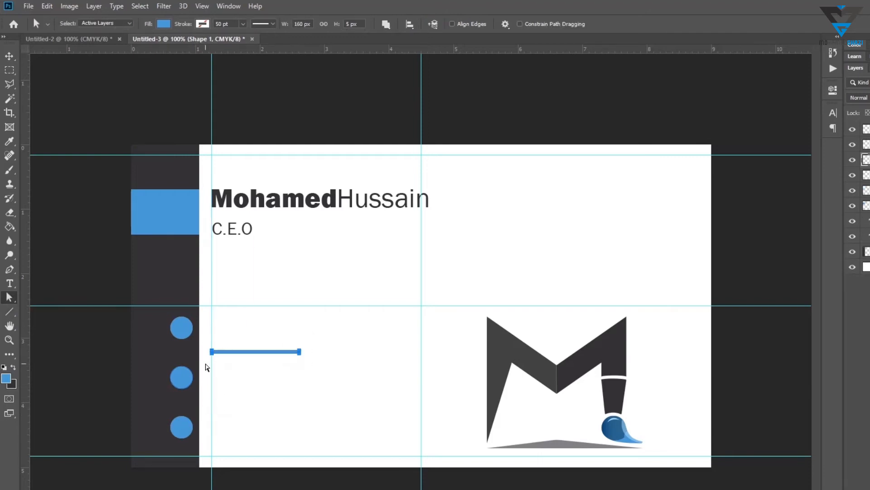
Duplicate the line down to sit below the second contact row
{"action": "key", "text": "v"}
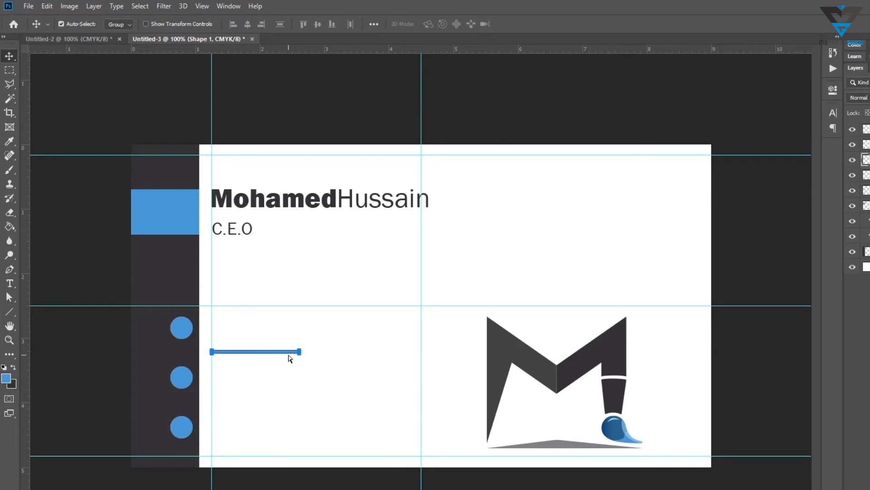
{"action": "left_click_drag", "start_coordinate": [302, 351], "coordinate": [268, 408]}
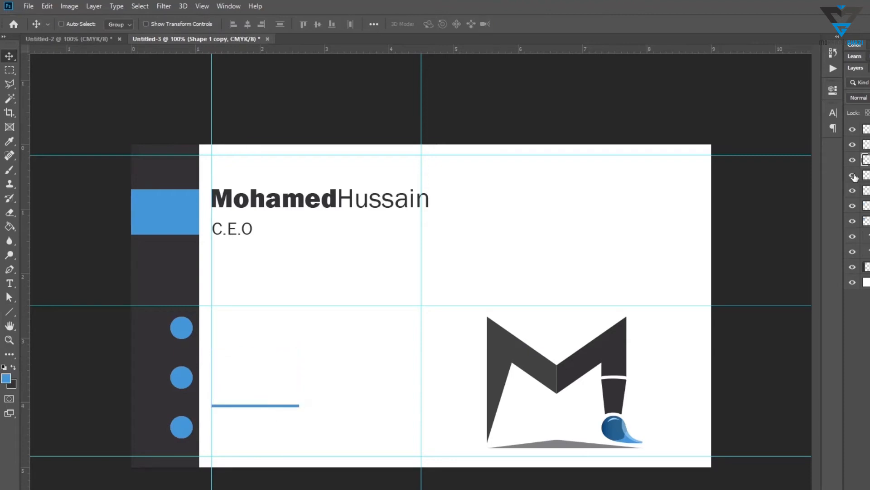
Duplicate the title text beside the first circle and replace it with two lines of 000 - 1234 - 5678
{"action": "left_click", "coordinate": [242, 236], "text": "ctrl"}
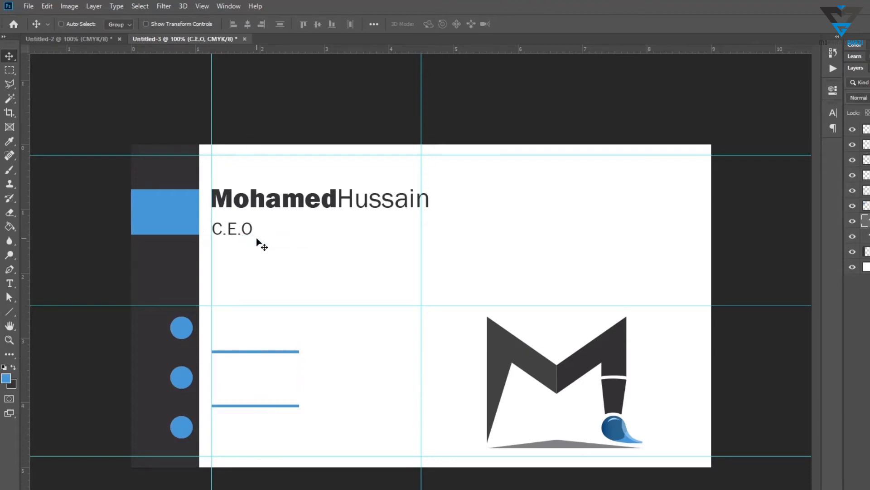
{"action": "left_click_drag", "start_coordinate": [247, 232], "coordinate": [248, 326]}
{"action": "key", "text": "t"}
{"action": "left_click", "coordinate": [238, 319]}
{"action": "key", "text": "ctrl+a"}
{"action": "type", "text": "00"}
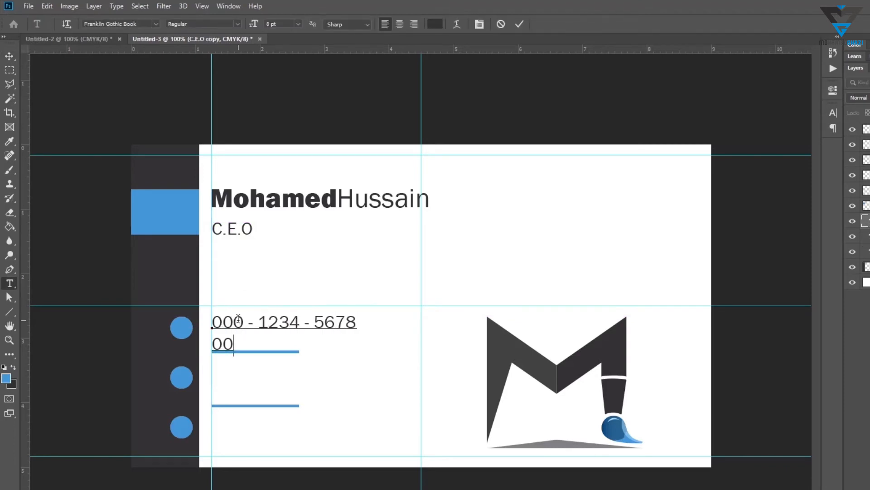
{"action": "key", "text": "BackSpace"}
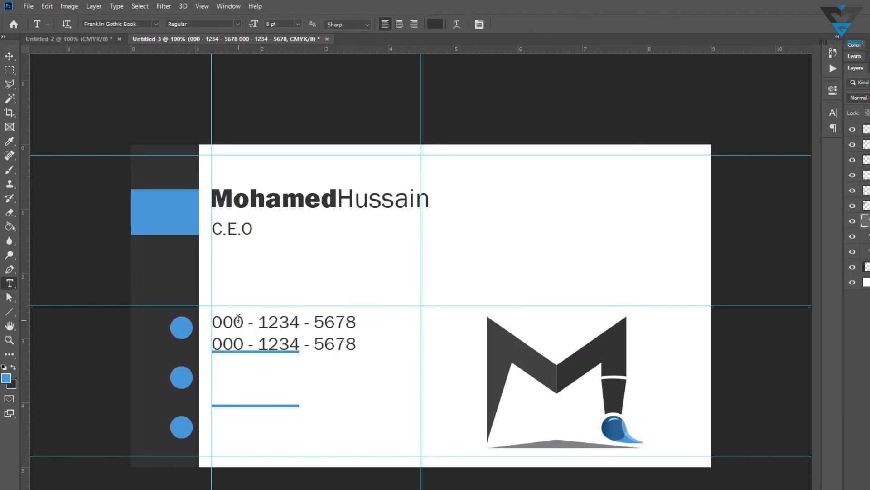
Reduce the line spacing of the phone number text
{"action": "key", "text": "ctrl+a"}
{"action": "key", "text": "ctrl+t"}
{"action": "left_click_drag", "start_coordinate": [773, 136], "coordinate": [778, 136]}
{"action": "key", "text": "ctrl+Return"}
{"action": "key", "text": "v"}
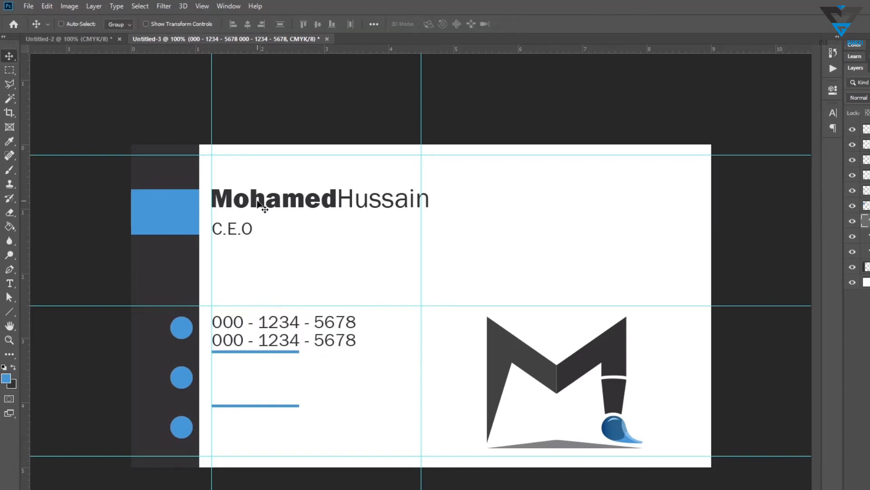
Duplicate the phone text beside the second circle and enter an e-mail address on its first line
{"action": "right_click", "coordinate": [259, 205]}
{"action": "left_click", "coordinate": [272, 206]}
{"action": "left_click_drag", "start_coordinate": [288, 331], "coordinate": [279, 374]}
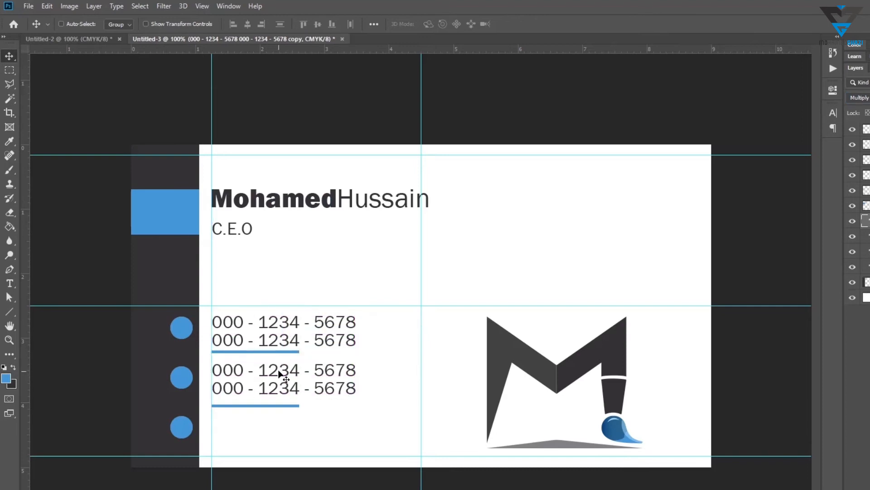
{"action": "double_click", "coordinate": [279, 374]}
{"action": "triple_click", "coordinate": [280, 374]}
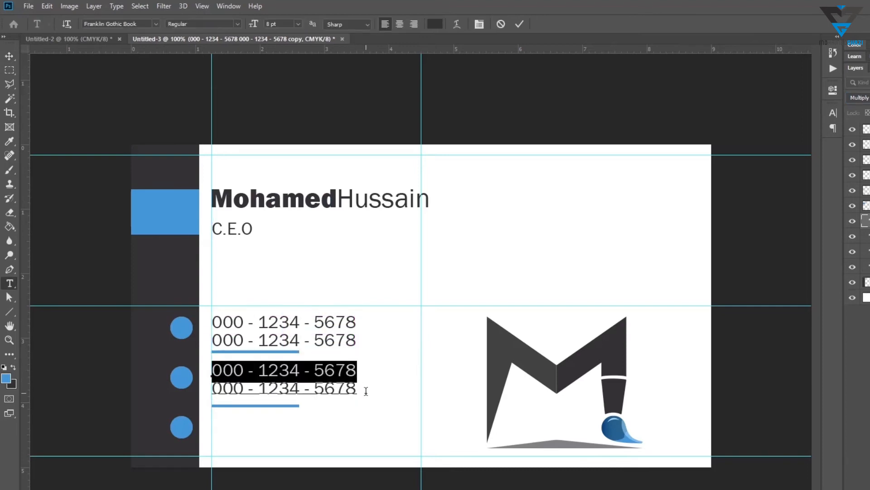
{"action": "left_click", "coordinate": [366, 390], "text": "shift"}
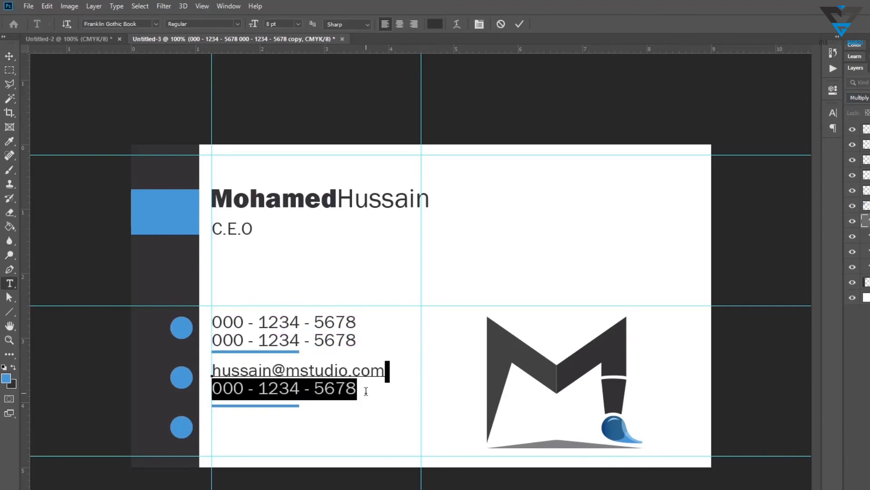
{"action": "key", "text": "BackSpace"}
{"action": "type", "text": "O.COM"}
{"action": "key", "text": "ctrl+a"}
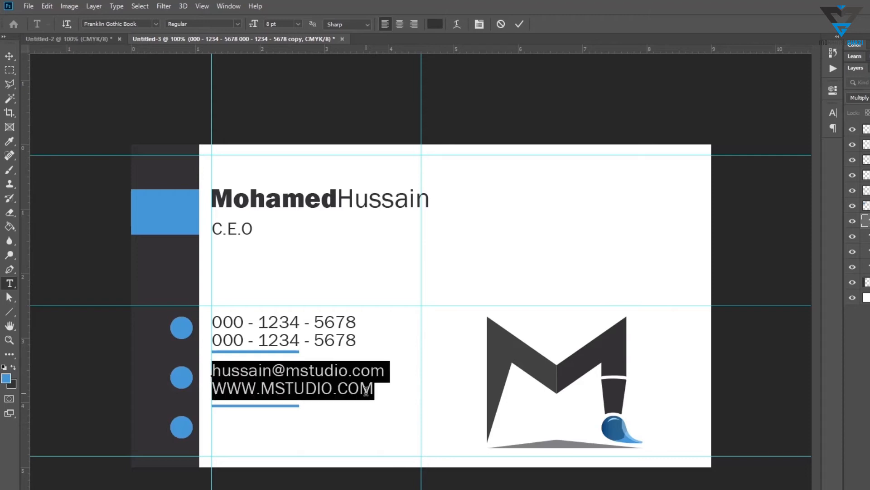
{"action": "triple_click", "coordinate": [366, 391]}
{"action": "type", "text": "www.mstudio.com"}
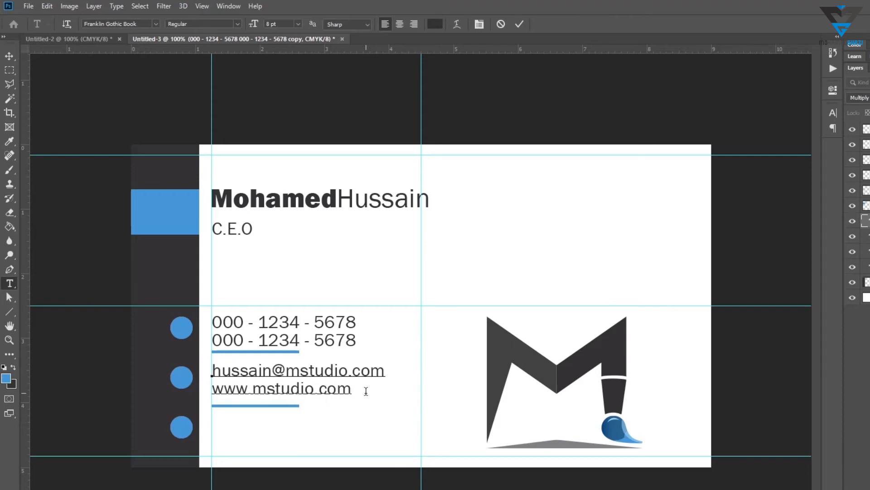
{"action": "key", "text": "ctrl+Return"}
Duplicate the contact text beside the third circle and replace it with a street address and city
{"action": "key", "text": "v"}
{"action": "left_click_drag", "start_coordinate": [297, 350], "coordinate": [297, 401]}
{"action": "key", "text": "t"}
{"action": "left_click", "coordinate": [291, 416]}
{"action": "key", "text": "ctrl+a"}
{"action": "type", "text": "7"}
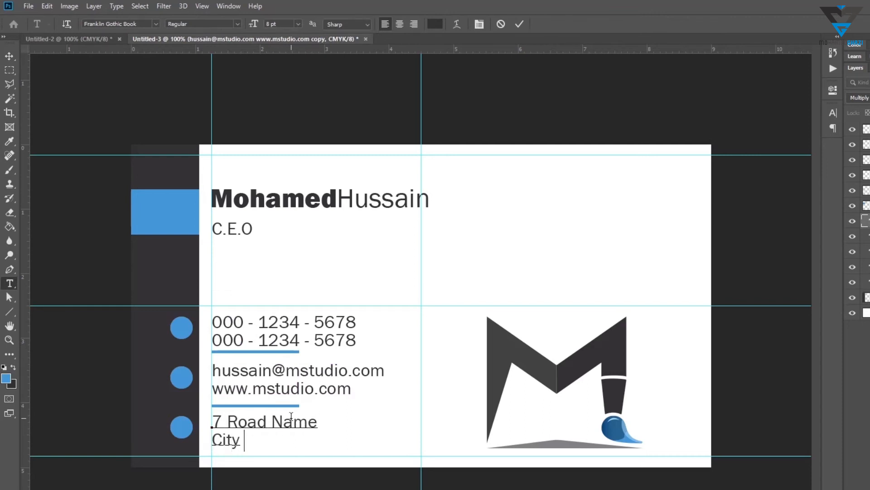
{"action": "key", "text": "ctrl+Return"}
Duplicate the blue name bar across the card's right half up to its right edge
{"action": "key", "text": "v"}
{"action": "left_click_drag", "start_coordinate": [252, 424], "coordinate": [253, 424]}
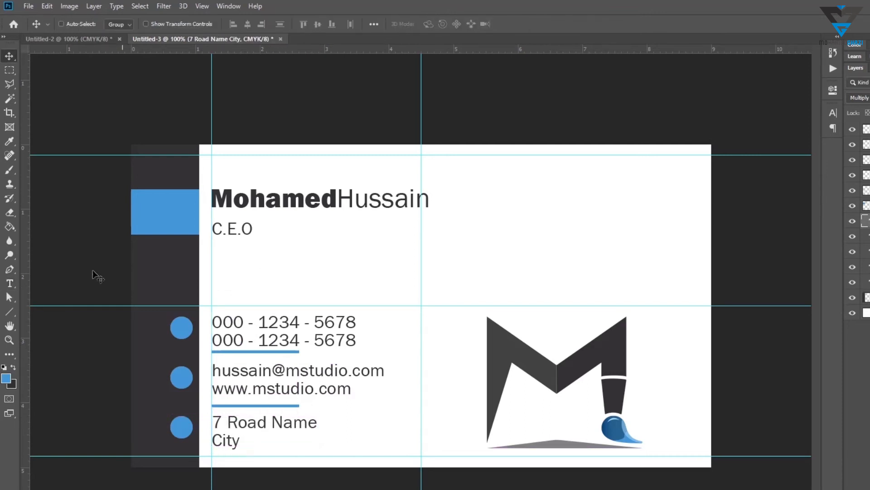
{"action": "left_click", "coordinate": [11, 317]}
{"action": "left_click", "coordinate": [47, 311]}
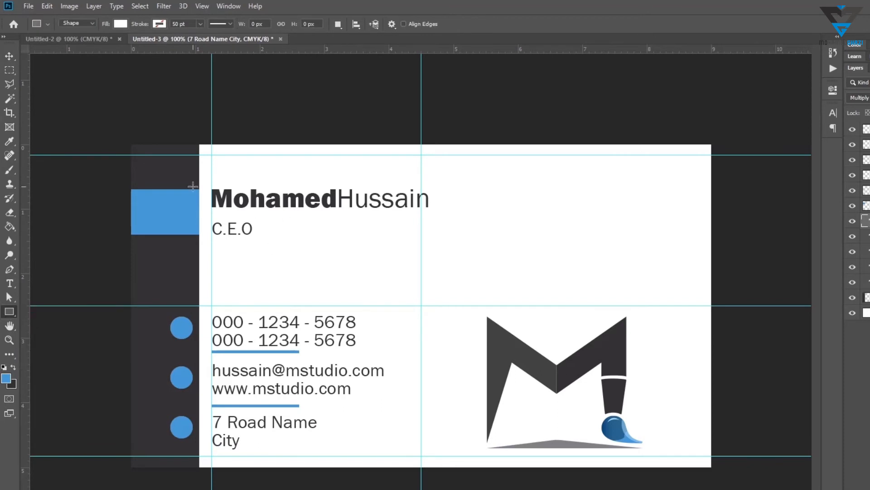
{"action": "key", "text": "v"}
{"action": "left_click_drag", "start_coordinate": [185, 205], "coordinate": [711, 235]}
{"action": "key", "text": "a"}
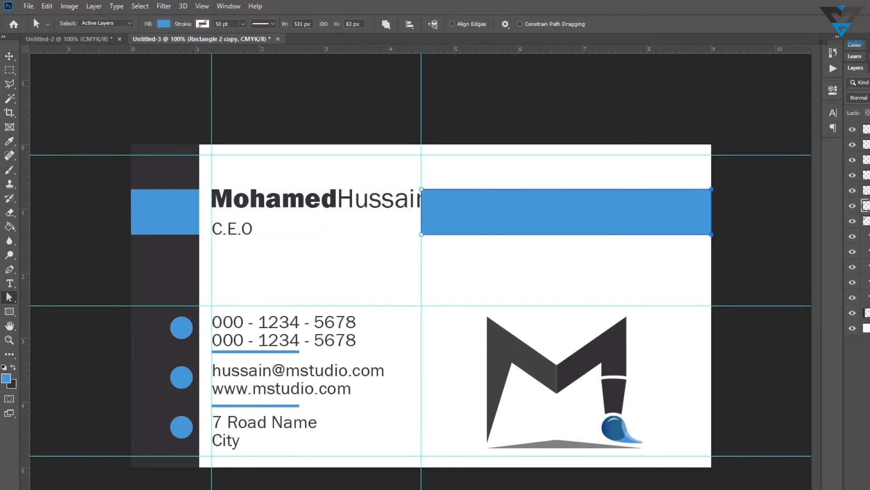
Narrow the dark side strip by moving its right edge 30 px left
{"action": "left_click_drag", "start_coordinate": [204, 110], "coordinate": [179, 477]}
{"action": "key", "text": "shift+Left"}
{"action": "key", "text": "shift+Left"}
{"action": "key", "text": "shift+Left"}
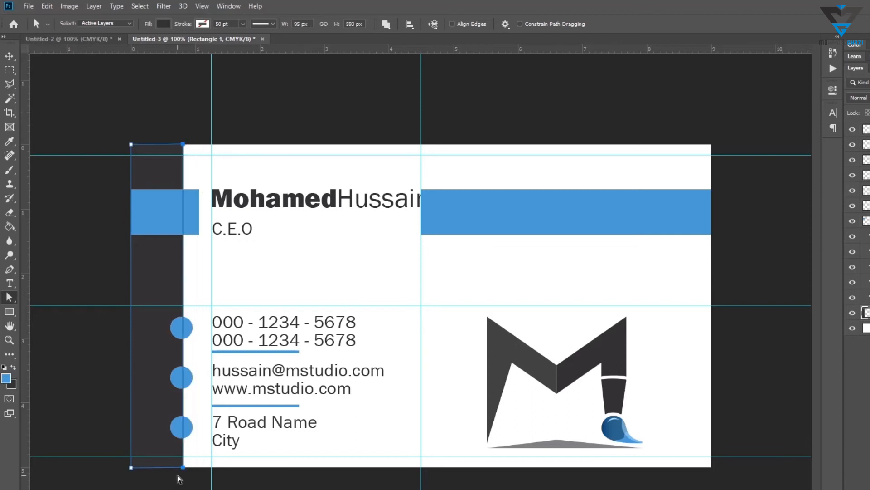
Move the name and title text layers 30 px left and undo the last nudge
{"action": "left_click", "coordinate": [861, 297]}
{"action": "left_click", "coordinate": [861, 282], "text": "ctrl"}
{"action": "key", "text": "v"}
{"action": "key", "text": "shift+Left"}
{"action": "key", "text": "shift+Left"}
{"action": "key", "text": "shift+Left"}
{"action": "key", "text": "shift+Left"}
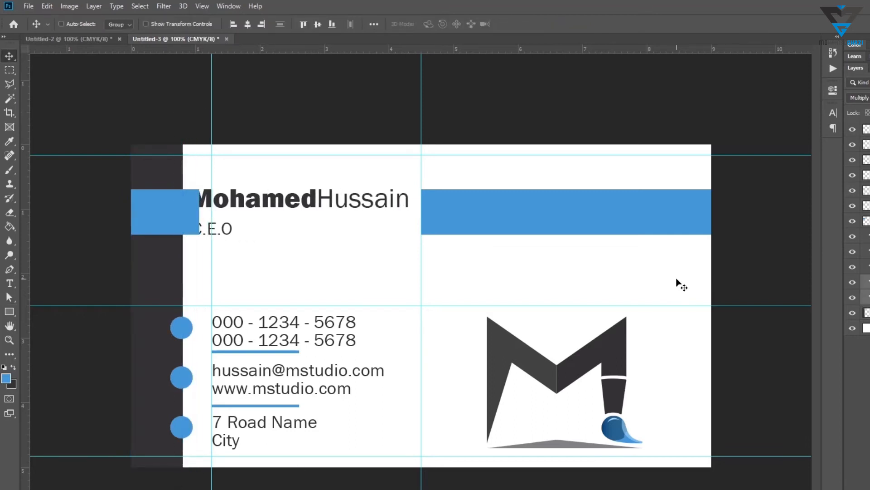
{"action": "key", "text": "ctrl+z"}
{"action": "key", "text": "a"}
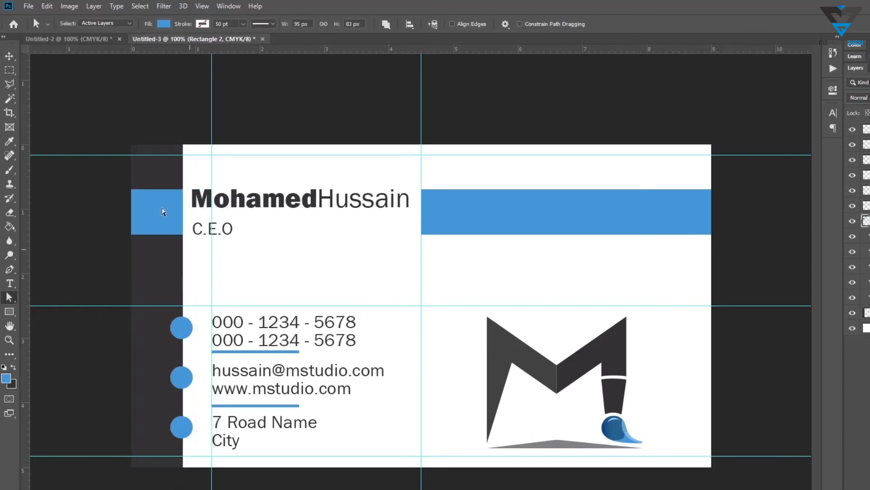
Move the left vertical guide closer to the narrowed dark side strip
{"action": "right_click", "coordinate": [209, 196]}
{"action": "key", "text": "Escape"}
{"action": "key", "text": "v"}
{"action": "left_click_drag", "start_coordinate": [212, 179], "coordinate": [192, 182]}
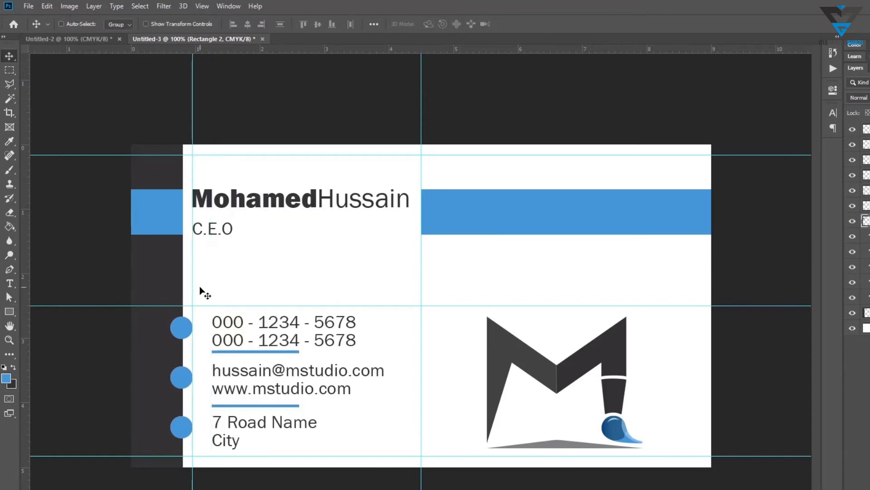
Move the three blue contact circles left so they straddle the side strip's edge
{"action": "right_click", "coordinate": [181, 325]}
{"action": "left_click", "coordinate": [199, 331]}
{"action": "left_click_drag", "start_coordinate": [176, 359], "coordinate": [162, 359]}
Select all contact text layers and move them 27 px left to the guide
{"action": "right_click", "coordinate": [263, 330]}
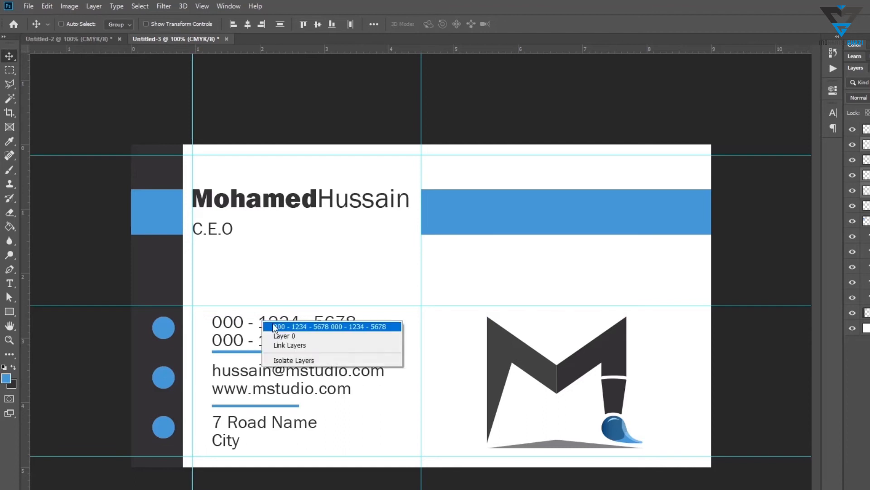
{"action": "left_click", "coordinate": [274, 325]}
{"action": "left_click", "coordinate": [868, 252], "text": "ctrl"}
{"action": "left_click", "coordinate": [868, 236], "text": "ctrl"}
{"action": "key", "text": "shift+Left"}
{"action": "key", "text": "shift+Left"}
{"action": "key", "text": "shift+Left"}
{"action": "key", "text": "shift+Left"}
{"action": "key", "text": "Right"}
{"action": "key", "text": "Right"}
{"action": "key", "text": "Right"}
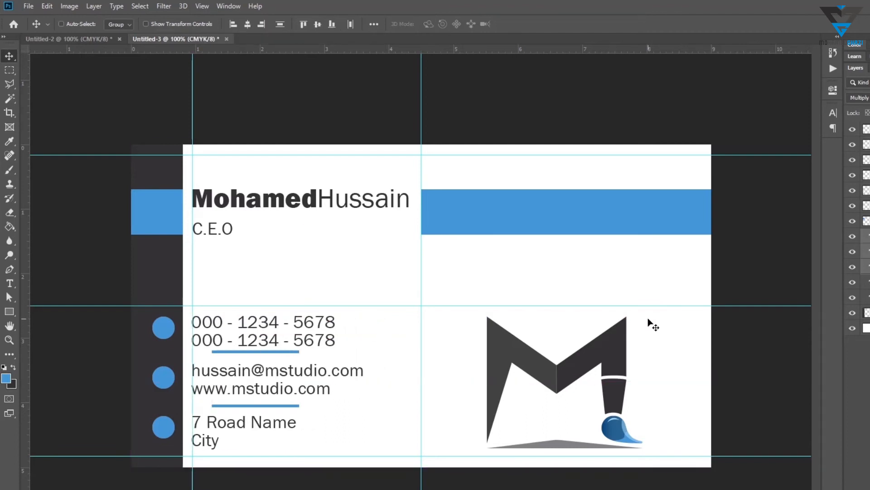
Move the two blue underline bars left to line up with the contact text
{"action": "right_click", "coordinate": [233, 351]}
{"action": "left_click", "coordinate": [252, 353]}
{"action": "left_click_drag", "start_coordinate": [253, 354], "coordinate": [233, 354]}
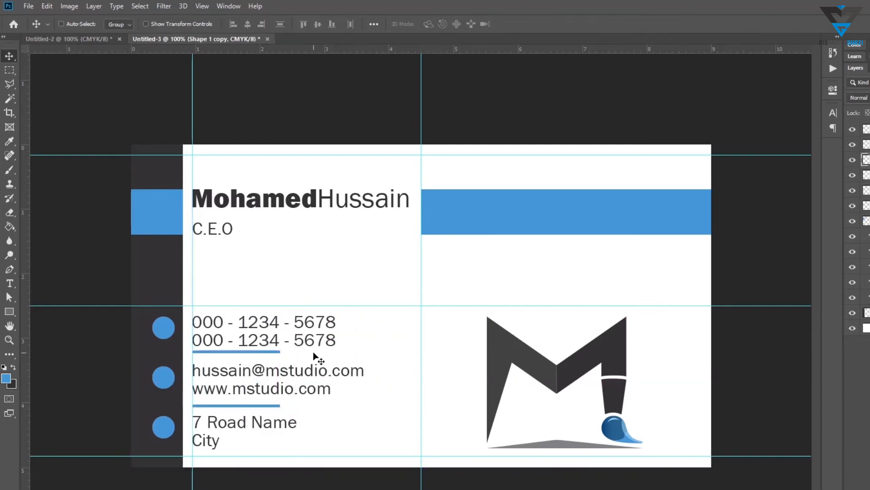
Draw a square with the Rectangle tool and place it over the right blue bar
{"action": "left_click", "coordinate": [477, 204], "text": "ctrl"}
{"action": "key", "text": "u"}
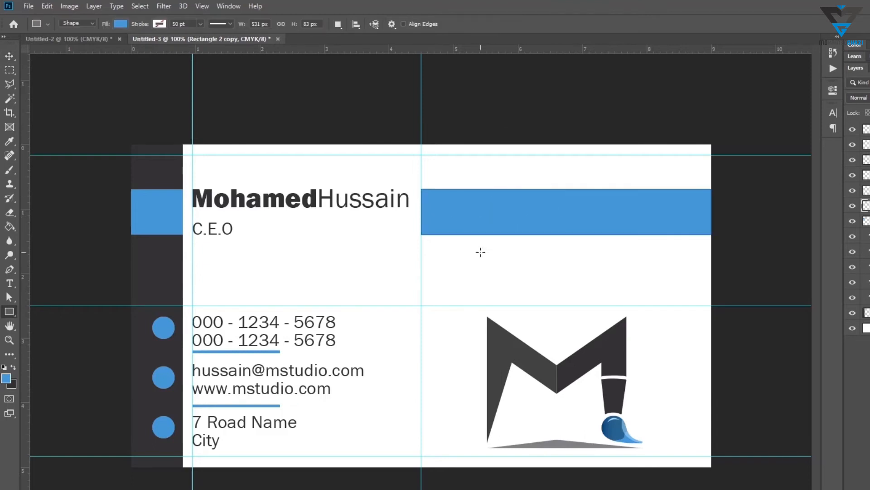
{"action": "left_click_drag", "start_coordinate": [482, 251], "coordinate": [410, 313]}
{"action": "key", "text": "v"}
{"action": "left_click_drag", "start_coordinate": [458, 284], "coordinate": [538, 208]}
{"action": "left_click", "coordinate": [833, 89]}
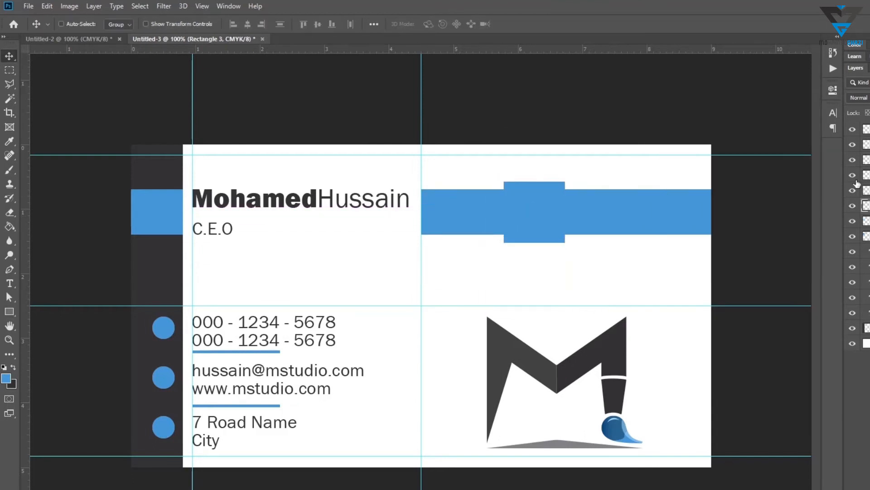
Give the square a white fill and a blue Stroke layer style
{"action": "double_click", "coordinate": [865, 207]}
{"action": "left_click_drag", "start_coordinate": [634, 229], "coordinate": [504, 192]}
{"action": "left_click", "coordinate": [841, 200]}
{"action": "right_click", "coordinate": [865, 207]}
{"action": "left_click", "coordinate": [784, 120]}
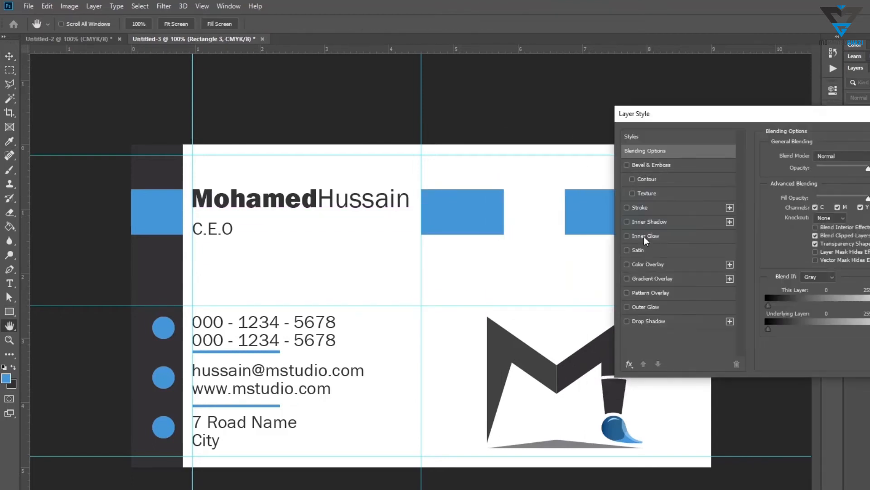
{"action": "left_click", "coordinate": [645, 209]}
{"action": "left_click", "coordinate": [794, 234]}
{"action": "left_click", "coordinate": [841, 200]}
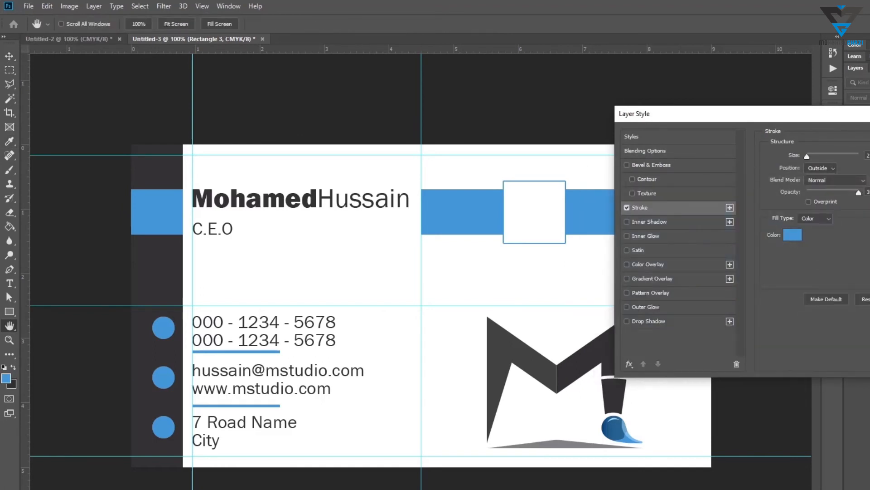
{"action": "key", "text": "Return"}
Free-transform the framed square to adjust its size over the bar
{"action": "key", "text": "ctrl+t"}
{"action": "left_click_drag", "start_coordinate": [566, 244], "coordinate": [542, 227]}
{"action": "key", "text": "Return"}
Open the address, QR code (eicar.png), mail and phone PNG files
{"action": "key", "text": "ctrl+o"}
{"action": "left_click", "coordinate": [312, 82]}
{"action": "left_click", "coordinate": [261, 89], "text": "ctrl"}
{"action": "left_click", "coordinate": [195, 88], "text": "ctrl"}
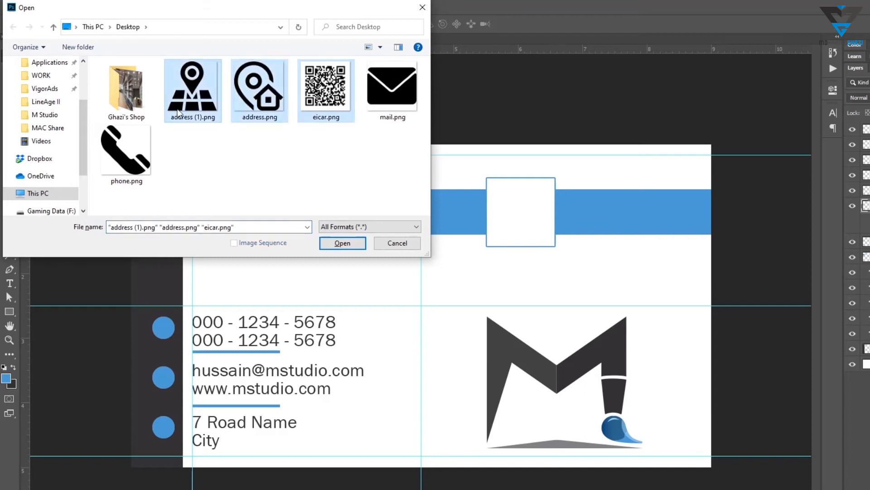
{"action": "left_click", "coordinate": [195, 88], "text": "ctrl"}
{"action": "left_click", "coordinate": [131, 150], "text": "ctrl"}
{"action": "left_click", "coordinate": [412, 92], "text": "ctrl"}
{"action": "left_click", "coordinate": [343, 243]}
Copy the QR code image, close its file without saving, and paste it into the card
{"action": "left_click", "coordinate": [592, 40]}
{"action": "left_click", "coordinate": [449, 40]}
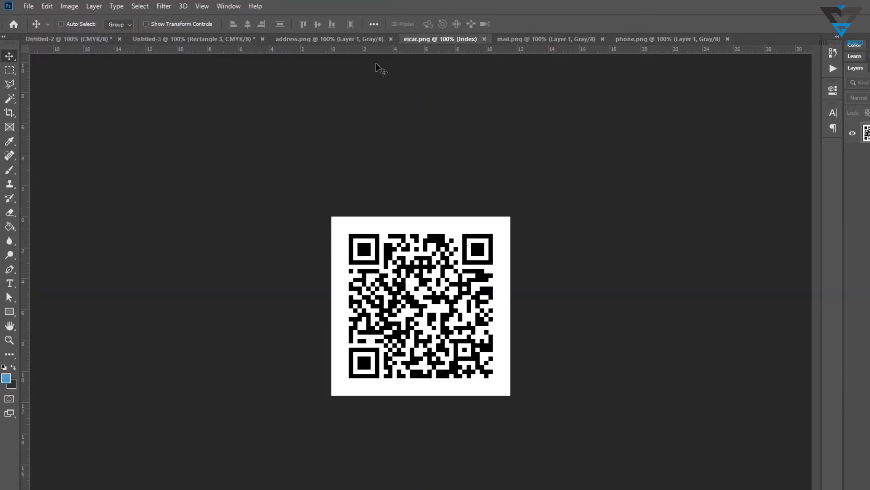
{"action": "left_click_drag", "start_coordinate": [439, 279], "coordinate": [364, 234]}
{"action": "key", "text": "ctrl+z"}
{"action": "key", "text": "ctrl+w"}
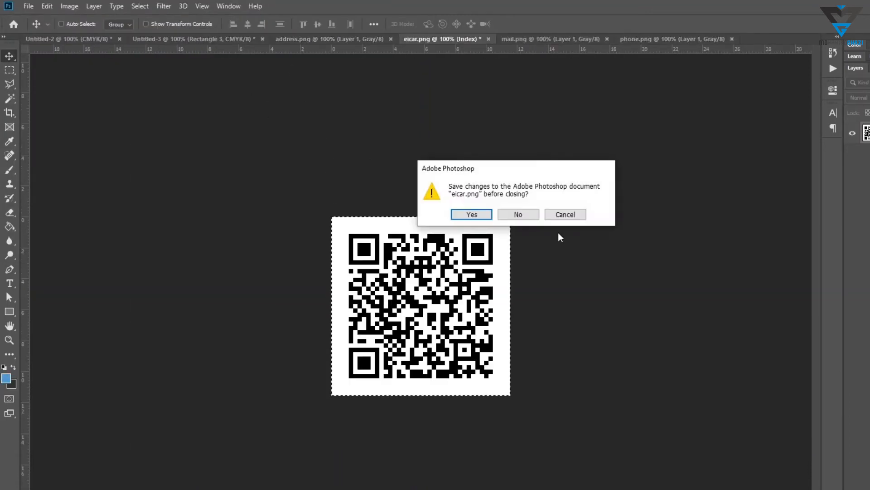
{"action": "left_click", "coordinate": [517, 214]}
{"action": "left_click", "coordinate": [80, 39]}
{"action": "key", "text": "ctrl+z"}
{"action": "left_click", "coordinate": [195, 40]}
{"action": "key", "text": "ctrl+v"}
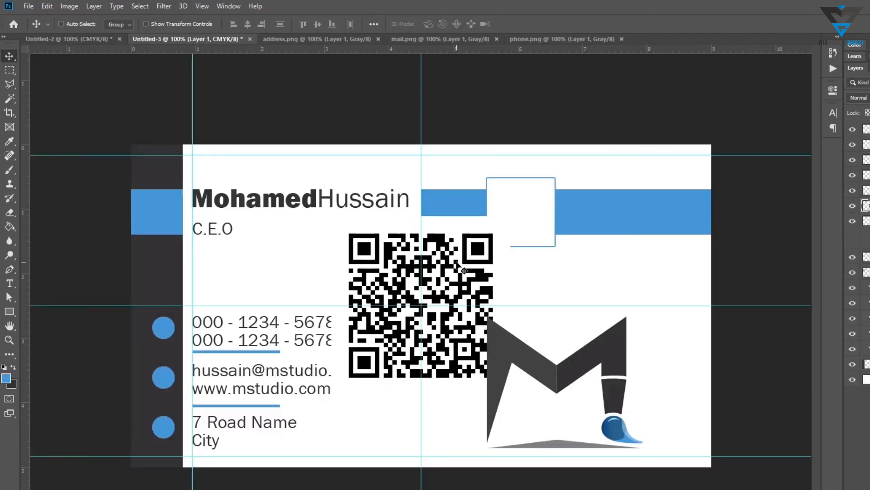
Scale the QR code down into the framed square and clip it to the square
{"action": "left_click_drag", "start_coordinate": [458, 263], "coordinate": [615, 223]}
{"action": "key", "text": "ctrl+t"}
{"action": "left_click_drag", "start_coordinate": [666, 355], "coordinate": [557, 247]}
{"action": "key", "text": "Return"}
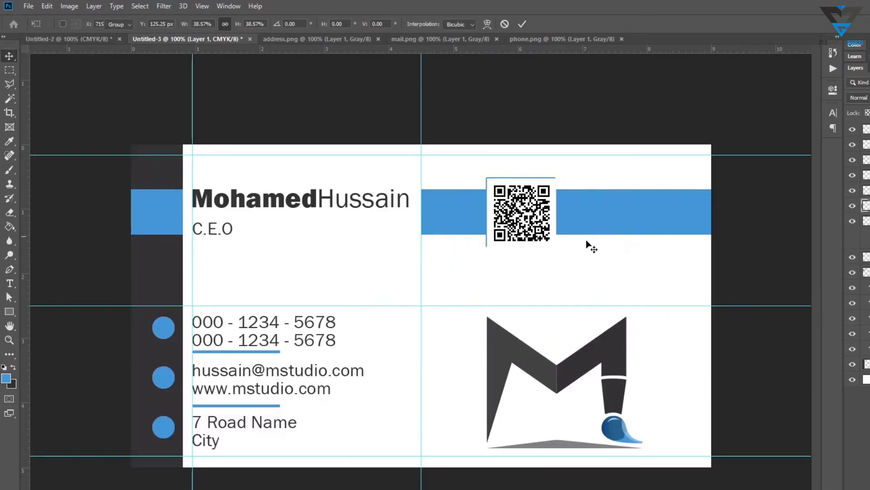
{"action": "key", "text": "super"}
{"action": "key", "text": "super"}
{"action": "key", "text": "ctrl+alt+g"}
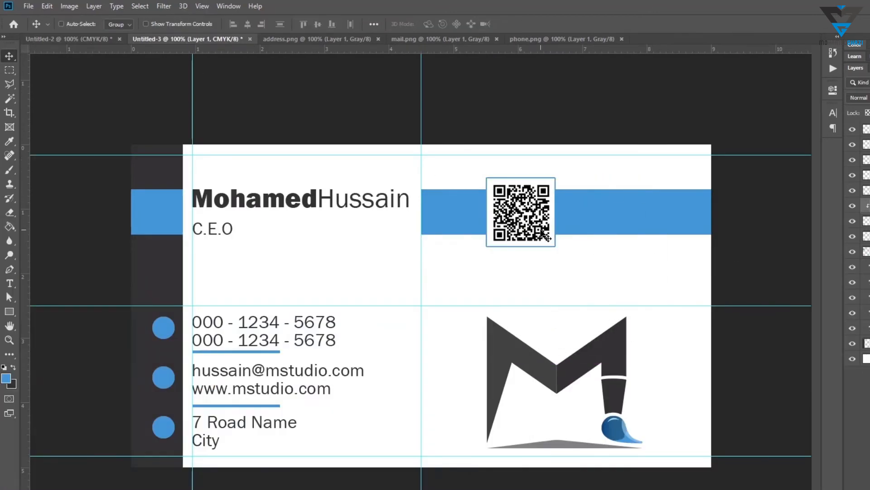
Set the C.E.O title's text colour to the bar's blue, 4c9bd5
{"action": "right_click", "coordinate": [215, 228]}
{"action": "left_click", "coordinate": [222, 233]}
{"action": "left_click", "coordinate": [832, 113]}
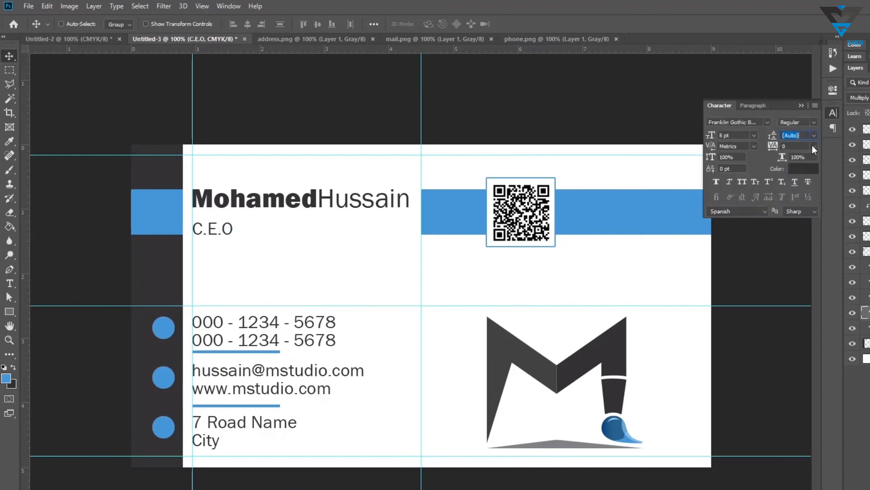
{"action": "left_click", "coordinate": [804, 169]}
{"action": "left_click", "coordinate": [159, 195]}
{"action": "left_click", "coordinate": [839, 200]}
{"action": "left_click", "coordinate": [832, 113]}
{"action": "left_click", "coordinate": [833, 114]}
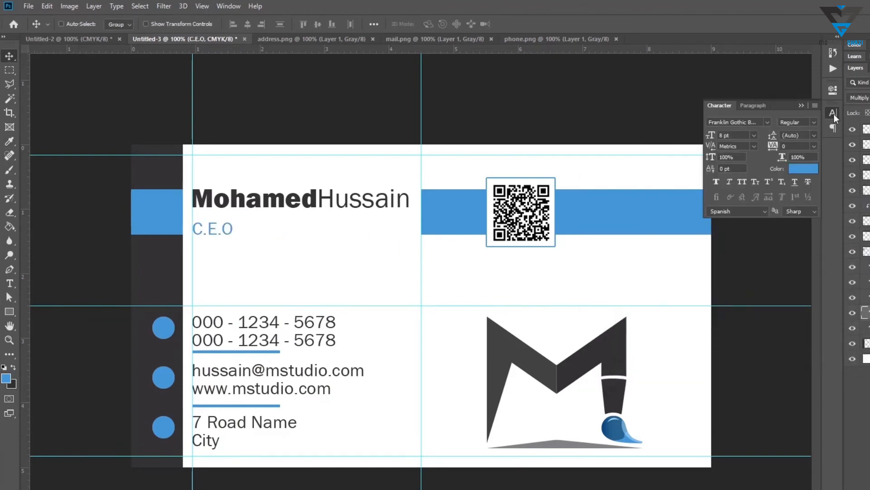
{"action": "left_click", "coordinate": [834, 113]}
{"action": "left_click", "coordinate": [6, 379]}
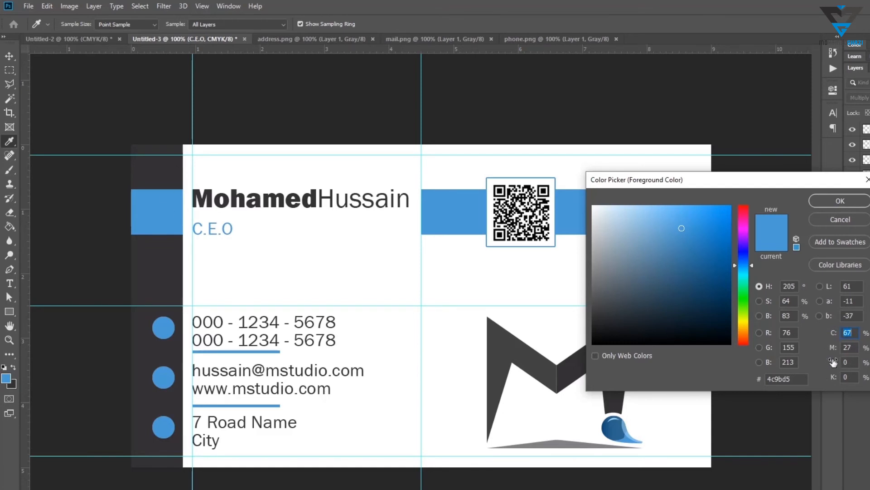
{"action": "left_click", "coordinate": [829, 202]}
Nudge the C.E.O title up closer to the name
{"action": "key", "text": "v"}
{"action": "right_click", "coordinate": [228, 229]}
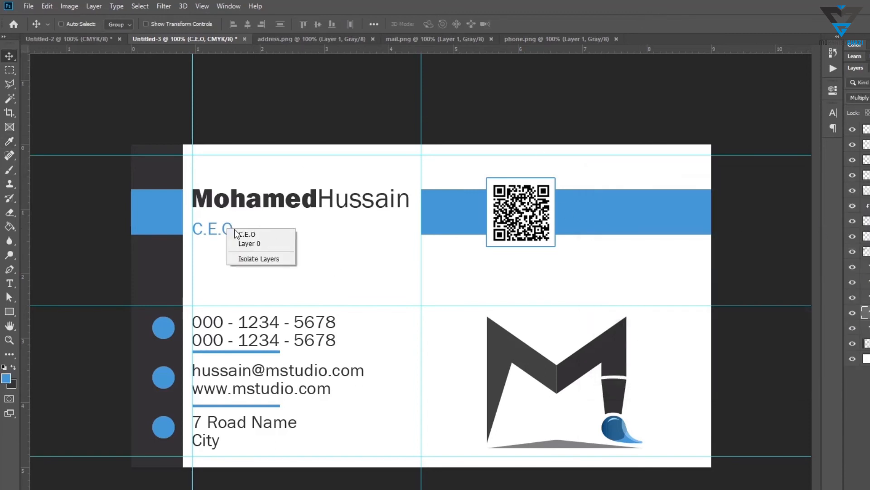
{"action": "left_click", "coordinate": [244, 234]}
{"action": "key", "text": "Up"}
{"action": "key", "text": "Up"}
{"action": "key", "text": "Up"}
Select the name and title layers together and nudge them down
{"action": "right_click", "coordinate": [318, 198]}
{"action": "left_click", "coordinate": [336, 204]}
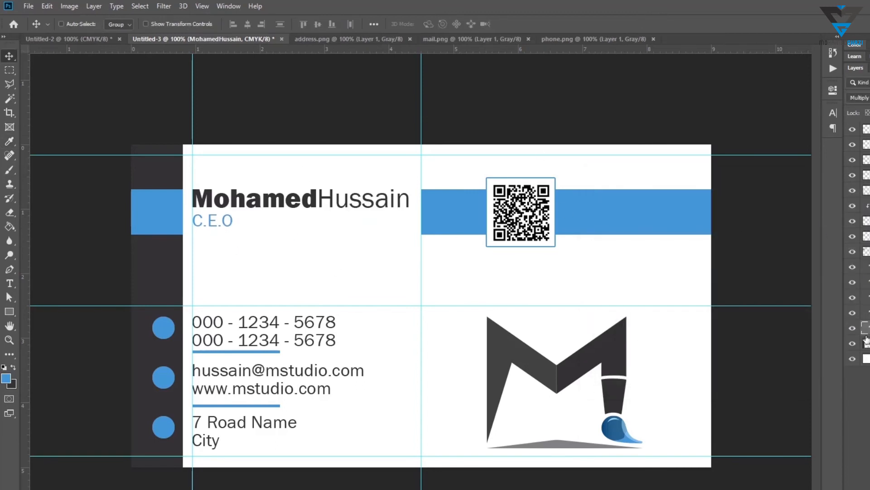
{"action": "left_click", "coordinate": [869, 313], "text": "shift"}
{"action": "key", "text": "Down"}
{"action": "key", "text": "Down"}
{"action": "key", "text": "Down"}
{"action": "key", "text": "Down"}
{"action": "key", "text": "Down"}
{"action": "key", "text": "Down"}
{"action": "key", "text": "Down"}
{"action": "key", "text": "Down"}
{"action": "key", "text": "Down"}
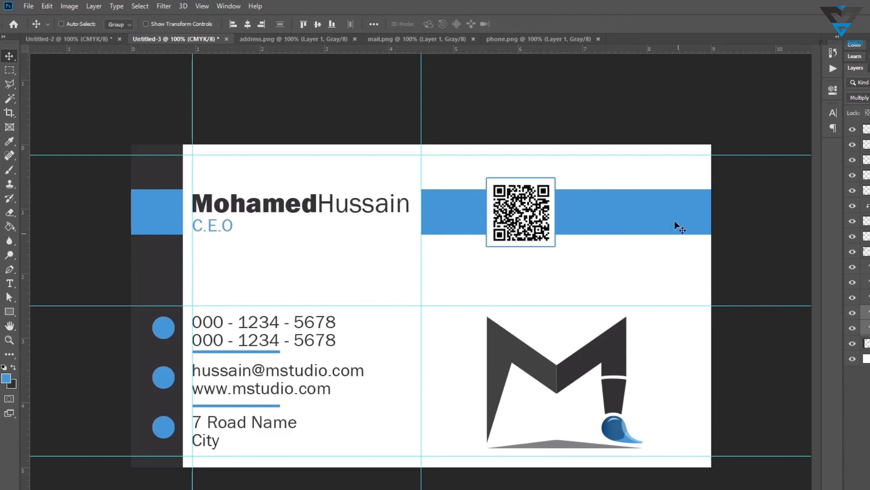
Switch to Illustrator, copy the logo's M shape, and paste it into the card
{"action": "key", "text": "alt+Tab"}
{"action": "left_click", "coordinate": [494, 241]}
{"action": "key", "text": "ctrl+c"}
{"action": "key", "text": "alt+Tab"}
{"action": "key", "text": "ctrl+v"}
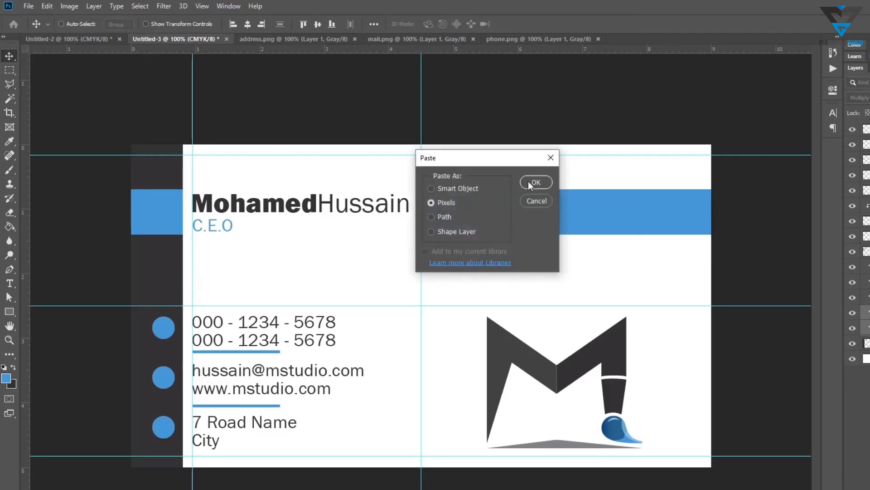
{"action": "key", "text": "Return"}
Enlarge and position the pasted M shape across the card's right side
{"action": "key", "text": "ctrl+t"}
{"action": "left_click_drag", "start_coordinate": [606, 263], "coordinate": [607, 394]}
{"action": "left_click_drag", "start_coordinate": [618, 81], "coordinate": [433, 306]}
{"action": "left_click_drag", "start_coordinate": [421, 409], "coordinate": [699, 179]}
{"action": "left_click_drag", "start_coordinate": [593, 354], "coordinate": [473, 439]}
{"action": "key", "text": "Return"}
Move the M shape lower in the layer stack and recolour it light grey with cyan 0 and black 20%
{"action": "double_click", "coordinate": [867, 313]}
{"action": "left_click_drag", "start_coordinate": [854, 333], "coordinate": [825, 366]}
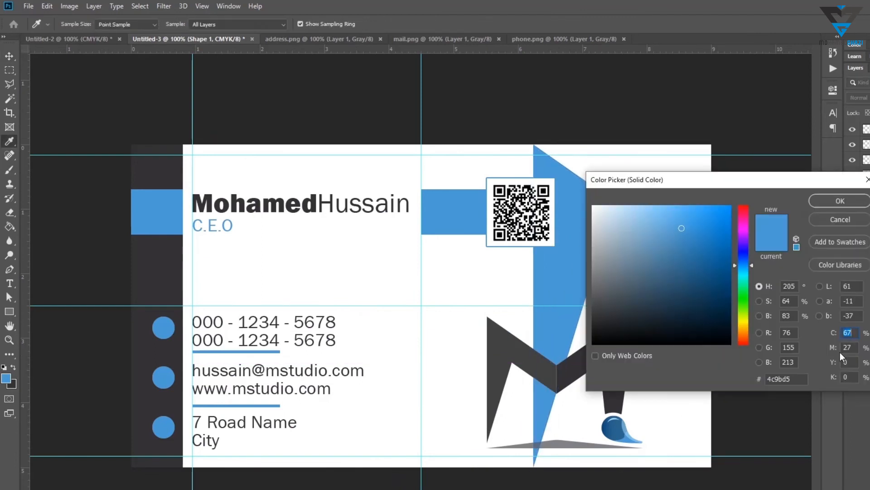
{"action": "type", "text": "0"}
{"action": "key", "text": "Tab"}
{"action": "type", "text": "0"}
{"action": "key", "text": "Tab"}
{"action": "key", "text": "Tab"}
{"action": "type", "text": "20"}
{"action": "key", "text": "Return"}
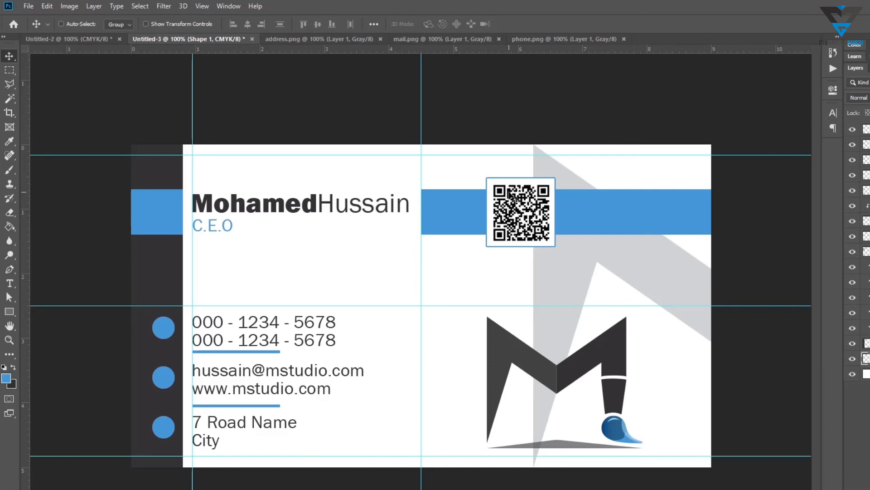
Zoom out and hide the guides to preview the finished card front
{"action": "key", "text": "z"}
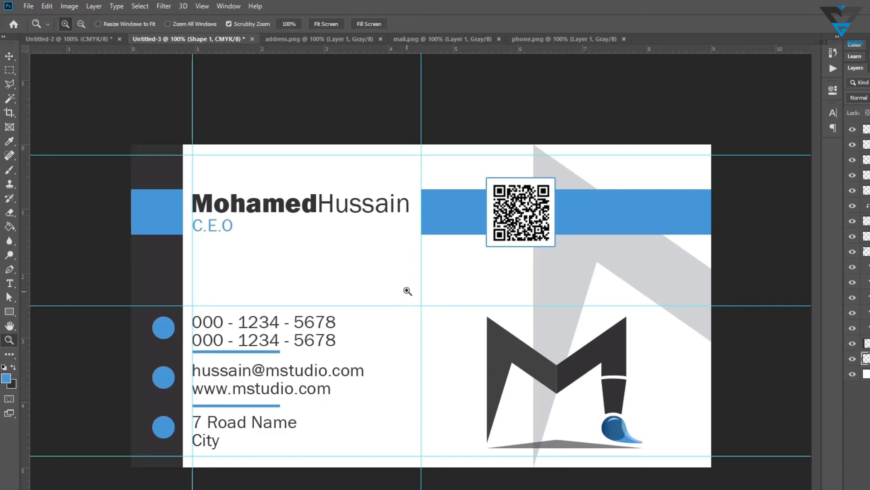
{"action": "right_click", "coordinate": [408, 292]}
{"action": "left_click", "coordinate": [423, 328]}
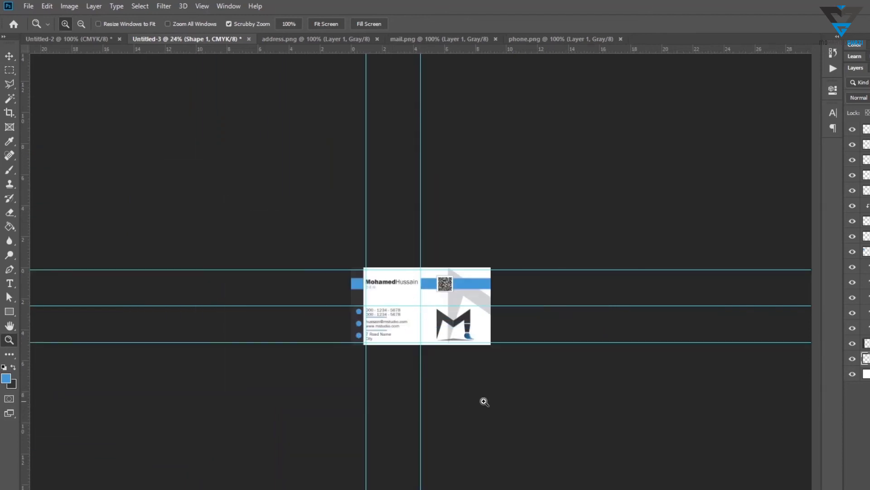
{"action": "key", "text": "ctrl+g"}
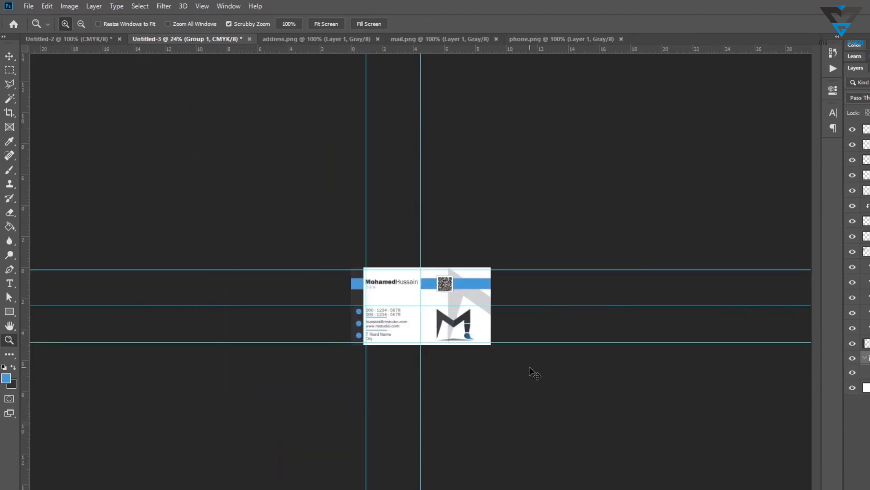
{"action": "key", "text": "ctrl+z"}
{"action": "key", "text": "ctrl+semicolon"}
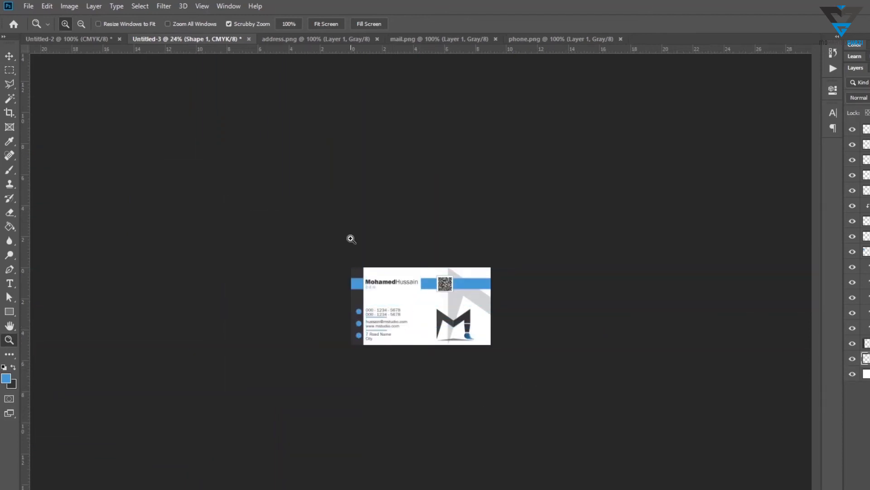
Create a new 9 × 5 cm document at 300 ppi for the card back
{"action": "key", "text": "ctrl+n"}
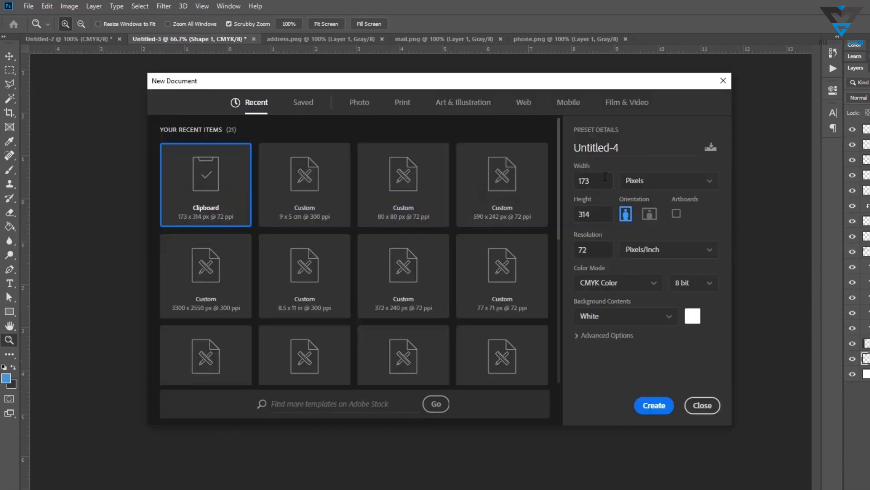
{"action": "left_click", "coordinate": [669, 181]}
{"action": "left_click", "coordinate": [680, 233]}
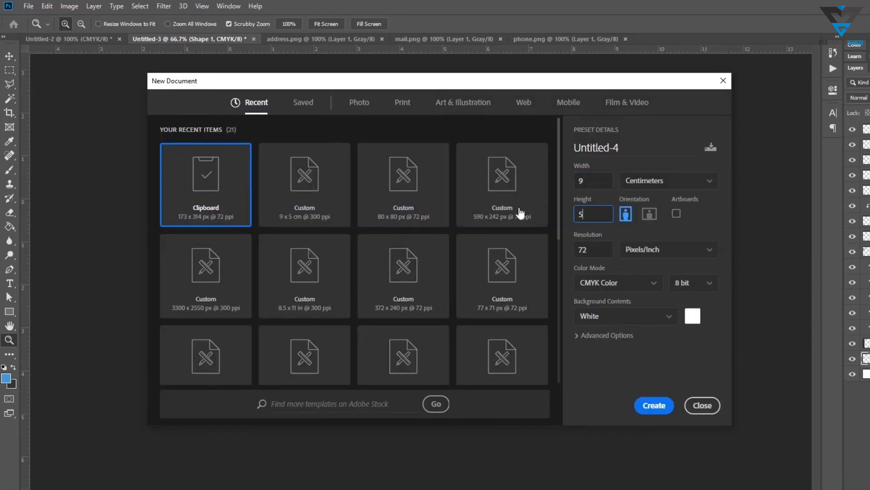
{"action": "left_click", "coordinate": [325, 210]}
{"action": "left_click", "coordinate": [654, 406]}
Convert the background into a regular layer and draw a wide blue rectangle in the lower half
{"action": "double_click", "coordinate": [866, 129]}
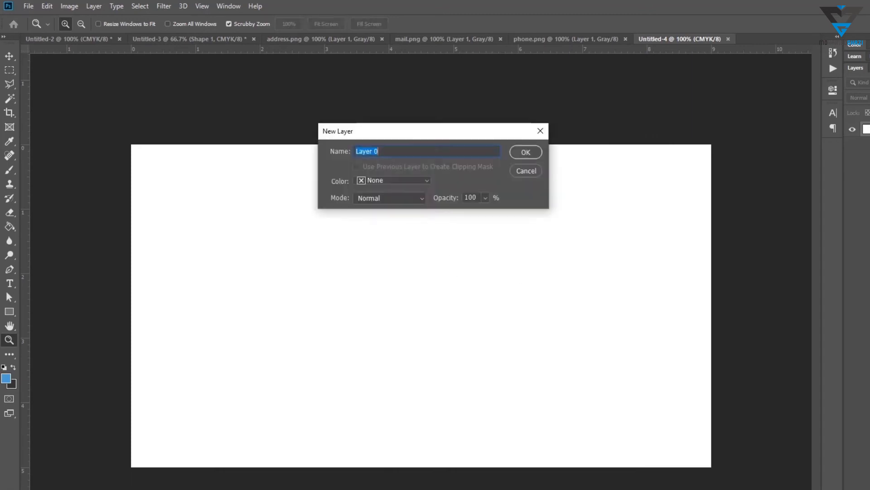
{"action": "key", "text": "Return"}
{"action": "key", "text": "u"}
{"action": "left_click_drag", "start_coordinate": [177, 301], "coordinate": [635, 384]}
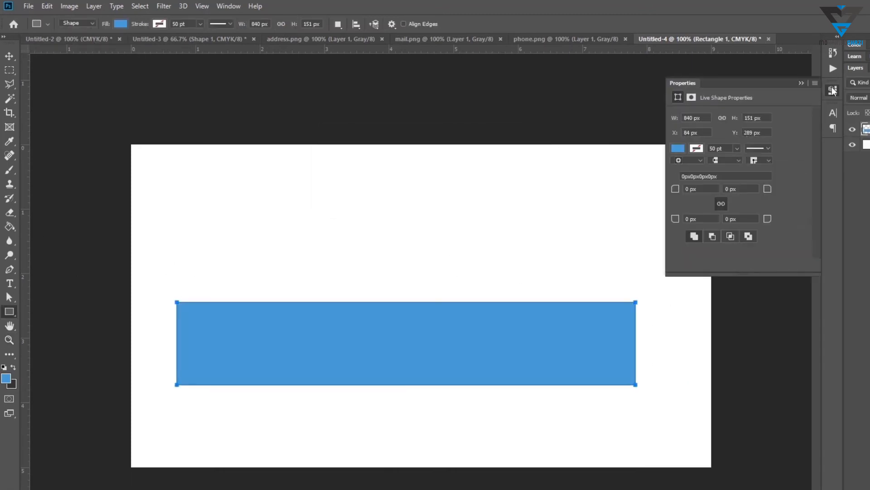
Stretch the rectangle to the full card width and down to the bottom edge
{"action": "key", "text": "ctrl+t"}
{"action": "left_click_drag", "start_coordinate": [635, 343], "coordinate": [711, 343]}
{"action": "left_click_drag", "start_coordinate": [180, 340], "coordinate": [133, 341]}
{"action": "left_click_drag", "start_coordinate": [287, 347], "coordinate": [290, 429]}
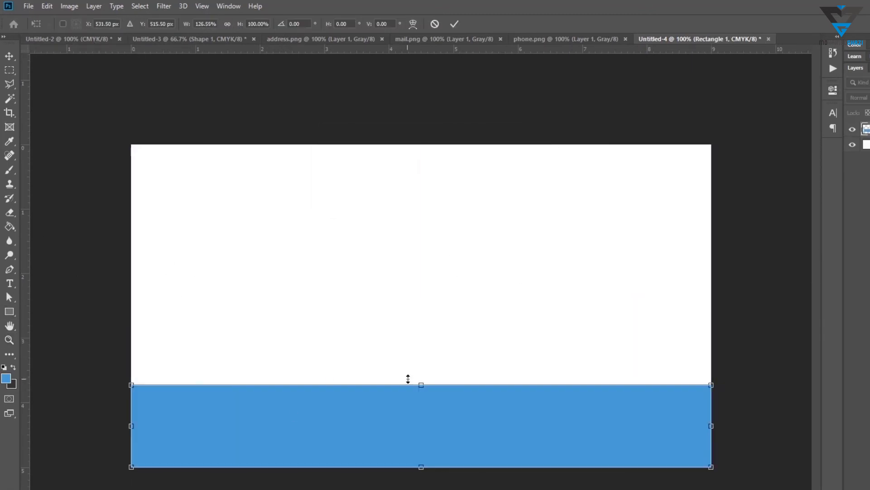
{"action": "left_click_drag", "start_coordinate": [420, 384], "coordinate": [418, 403]}
{"action": "key", "text": "Return"}
Duplicate the rectangle and fill the lower one with the dark strip colour
{"action": "key", "text": "ctrl+t"}
{"action": "key", "text": "Return"}
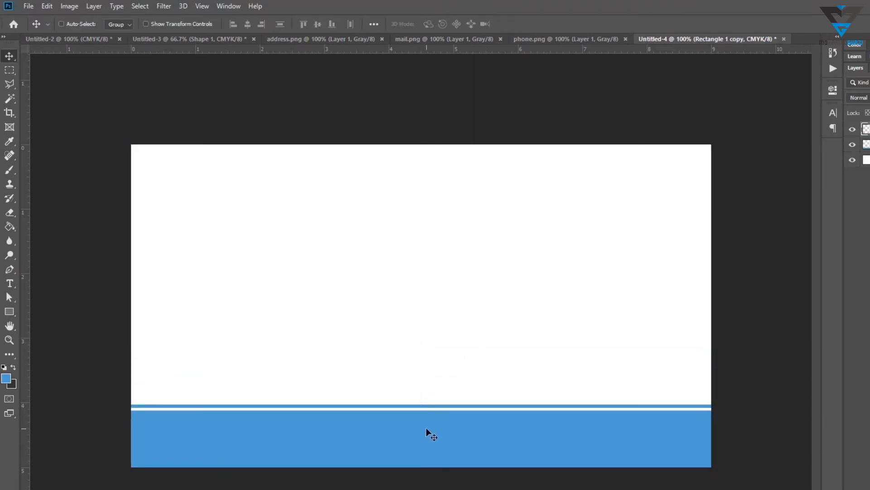
{"action": "right_click", "coordinate": [427, 428]}
{"action": "left_click", "coordinate": [438, 437]}
{"action": "key", "text": "ctrl+BackSpace"}
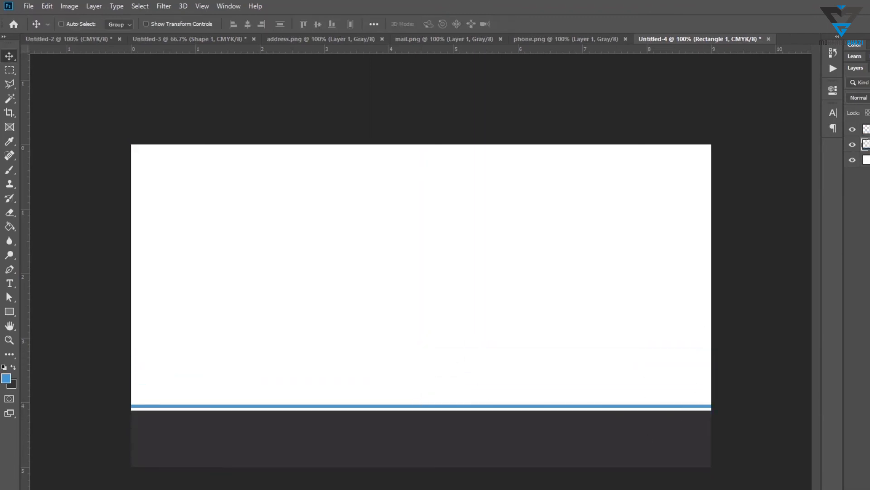
Move the dark rectangle up and drag out a vertical and a horizontal guide
{"action": "left_click", "coordinate": [867, 130], "text": "shift"}
{"action": "left_click_drag", "start_coordinate": [511, 408], "coordinate": [511, 383]}
{"action": "key", "text": "a"}
{"action": "left_click_drag", "start_coordinate": [730, 457], "coordinate": [133, 467]}
{"action": "left_click_drag", "start_coordinate": [23, 230], "coordinate": [421, 267]}
{"action": "left_click_drag", "start_coordinate": [414, 49], "coordinate": [414, 305]}
Switch to Illustrator with the M Studio logo file
{"action": "key", "text": "alt+Tab"}
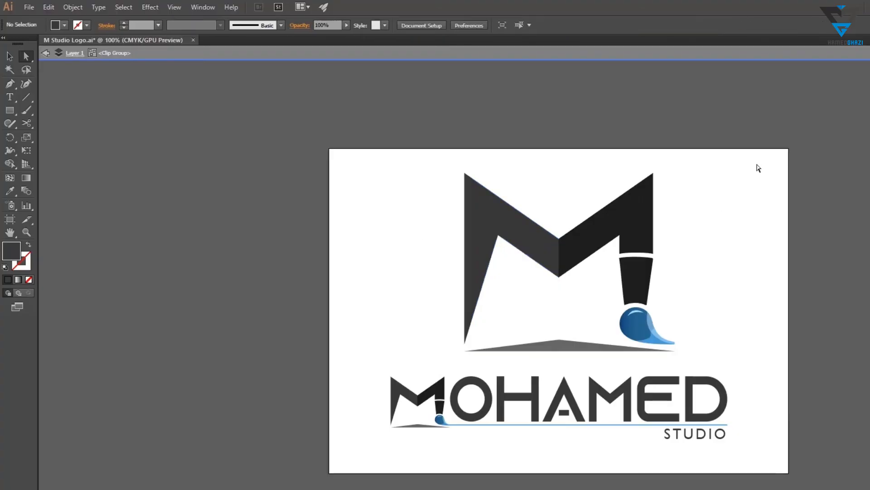
Copy the M Studio logo artwork and paste it into the card's back design in Photoshop
{"action": "left_click_drag", "start_coordinate": [758, 168], "coordinate": [375, 442]}
{"action": "key", "text": "ctrl+c"}
{"action": "key", "text": "alt+Tab"}
{"action": "key", "text": "ctrl+v"}
{"action": "key", "text": "Return"}
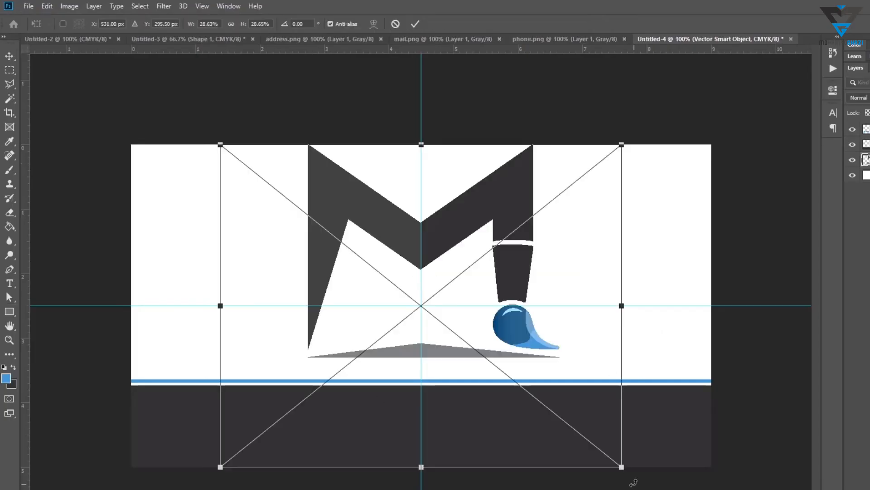
Scale the pasted logo down to about 13% and centre it in the white area above the strip
{"action": "left_click_drag", "start_coordinate": [622, 467], "coordinate": [477, 349]}
{"action": "left_click_drag", "start_coordinate": [418, 319], "coordinate": [491, 336]}
{"action": "left_click_drag", "start_coordinate": [549, 367], "coordinate": [508, 334]}
{"action": "left_click_drag", "start_coordinate": [475, 271], "coordinate": [496, 303]}
{"action": "left_click_drag", "start_coordinate": [530, 367], "coordinate": [517, 359]}
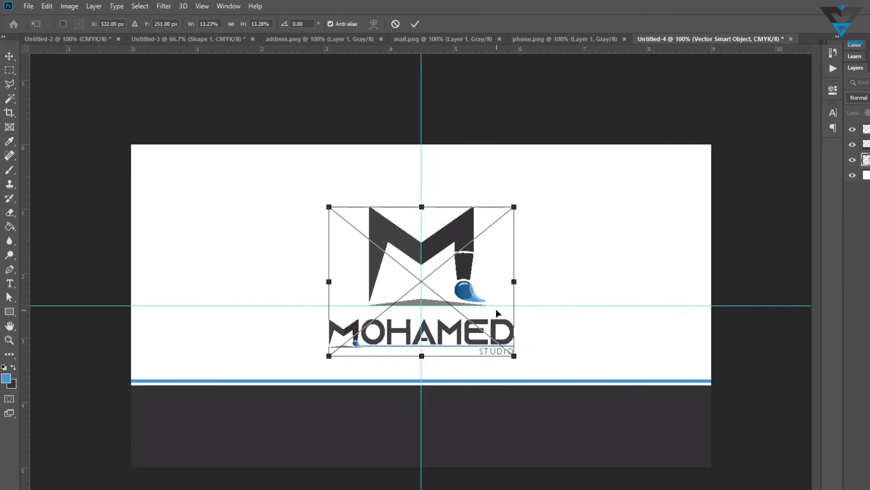
{"action": "left_click_drag", "start_coordinate": [496, 310], "coordinate": [496, 310]}
{"action": "key", "text": "Return"}
Draw a 34 px globe custom shape on the dark strip and bring it to the front
{"action": "left_click_drag", "start_coordinate": [10, 315], "coordinate": [45, 364]}
{"action": "left_click_drag", "start_coordinate": [265, 382], "coordinate": [284, 398]}
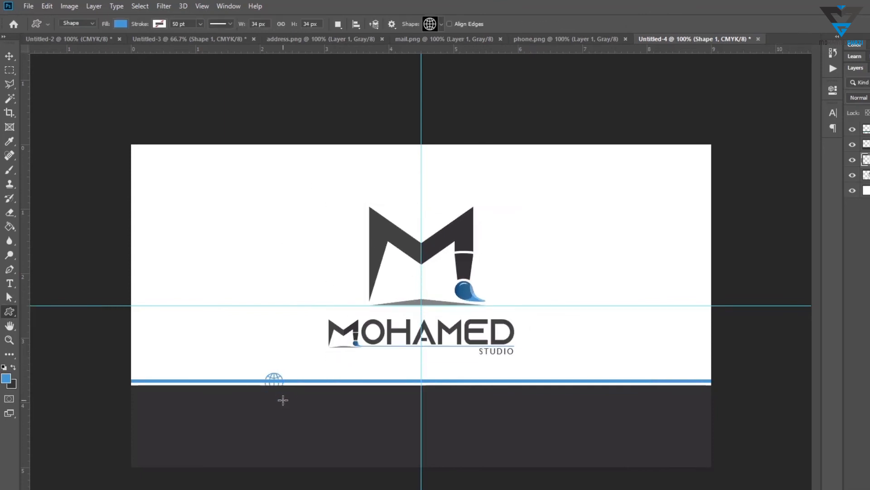
{"action": "key", "text": "v"}
{"action": "key", "text": "ctrl+shift+bracketright"}
Set the globe shape's fill colour to white and shift it slightly right on the dark strip
{"action": "double_click", "coordinate": [867, 129]}
{"action": "type", "text": "0"}
{"action": "key", "text": "Tab"}
{"action": "type", "text": "0"}
{"action": "key", "text": "Tab"}
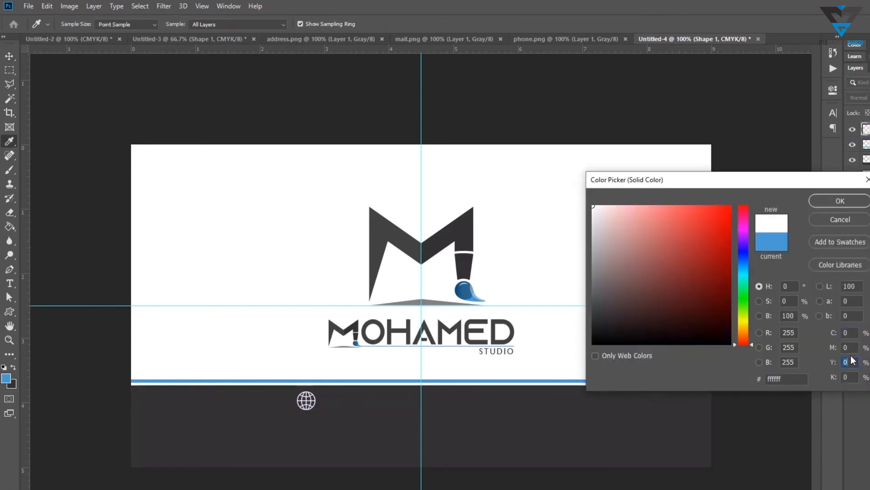
{"action": "key", "text": "Return"}
{"action": "left_click_drag", "start_coordinate": [314, 400], "coordinate": [327, 401]}
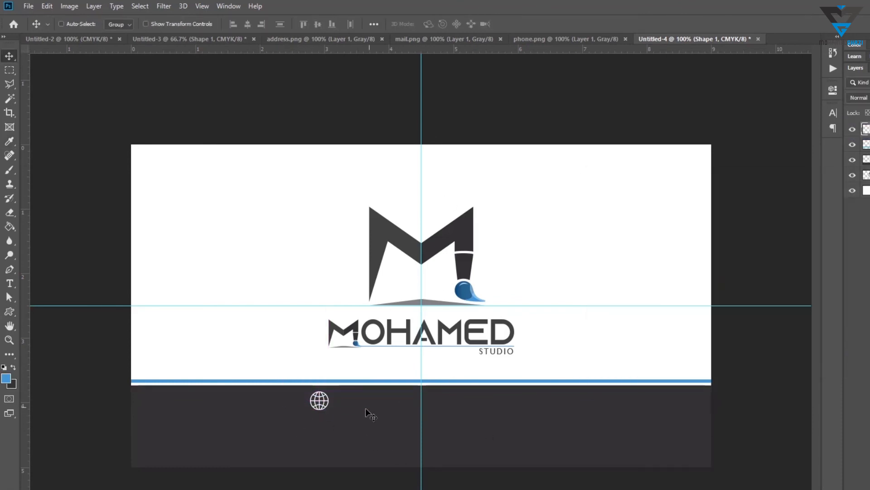
Combine the phone and address icons into the mail icon document and close their files
{"action": "left_click", "coordinate": [561, 39]}
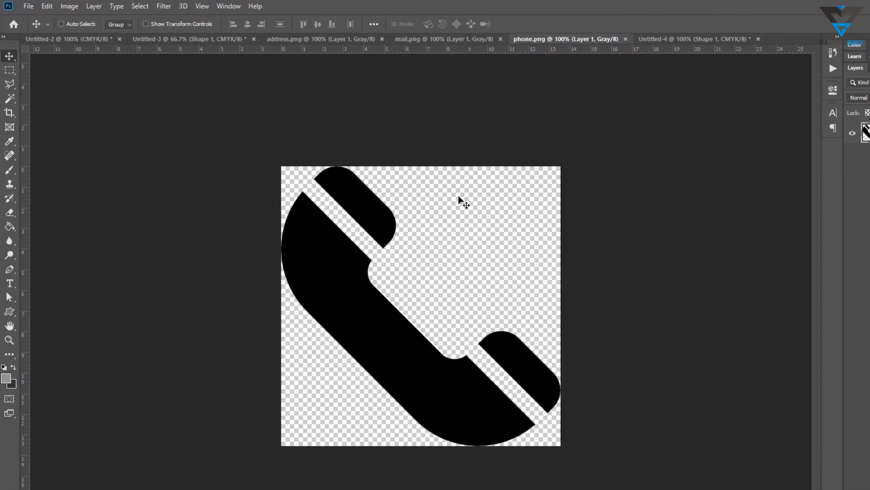
{"action": "left_click_drag", "start_coordinate": [461, 198], "coordinate": [433, 208]}
{"action": "left_click", "coordinate": [516, 39]}
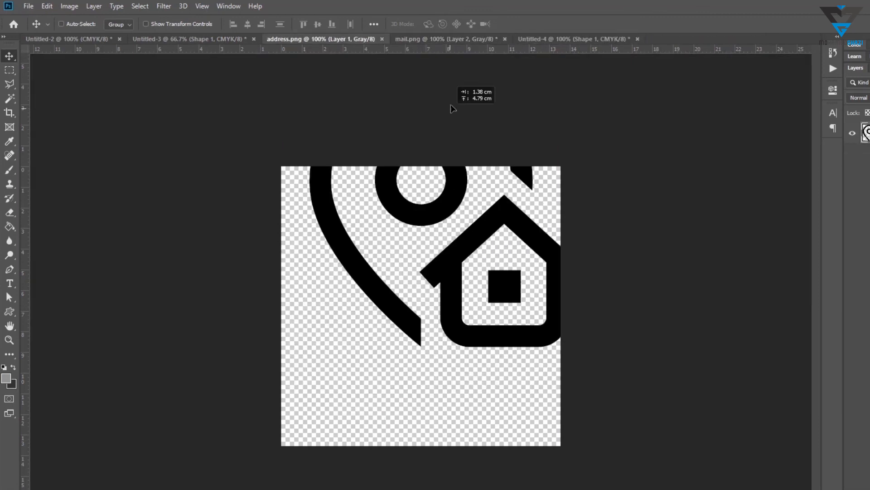
{"action": "left_click_drag", "start_coordinate": [451, 105], "coordinate": [437, 198]}
{"action": "key", "text": "ctrl+w"}
{"action": "left_click", "coordinate": [571, 217]}
{"action": "left_click", "coordinate": [324, 39]}
{"action": "left_click", "coordinate": [526, 43]}
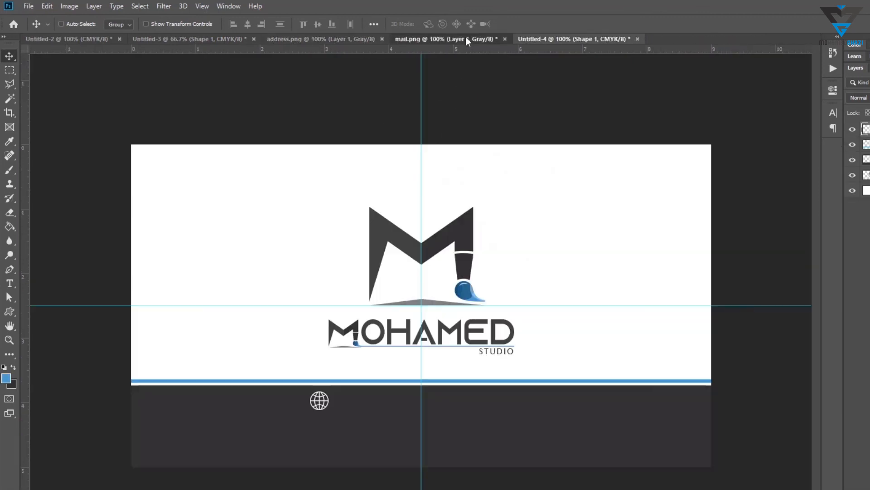
{"action": "left_click", "coordinate": [458, 39]}
{"action": "left_click", "coordinate": [373, 40]}
{"action": "left_click", "coordinate": [412, 40]}
{"action": "left_click", "coordinate": [382, 39]}
{"action": "left_click", "coordinate": [865, 178], "text": "shift"}
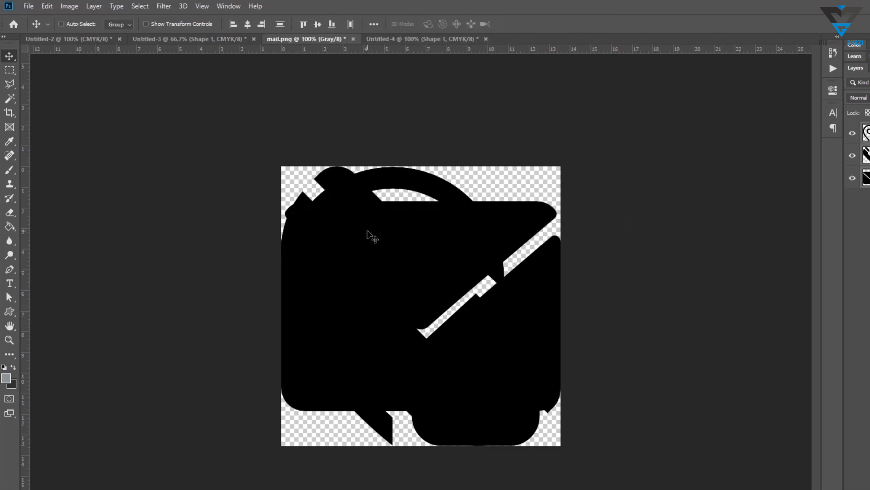
Drag the three icon layers into the front card document and close the mail file without saving
{"action": "left_click_drag", "start_coordinate": [370, 235], "coordinate": [458, 290]}
{"action": "left_click", "coordinate": [274, 40]}
{"action": "key", "text": "ctrl+w"}
{"action": "left_click", "coordinate": [515, 213]}
Scale the three icons down to about 6.7% and place them over the top blue circle
{"action": "key", "text": "ctrl+t"}
{"action": "left_click_drag", "start_coordinate": [471, 332], "coordinate": [386, 431]}
{"action": "left_click_drag", "start_coordinate": [430, 489], "coordinate": [249, 334]}
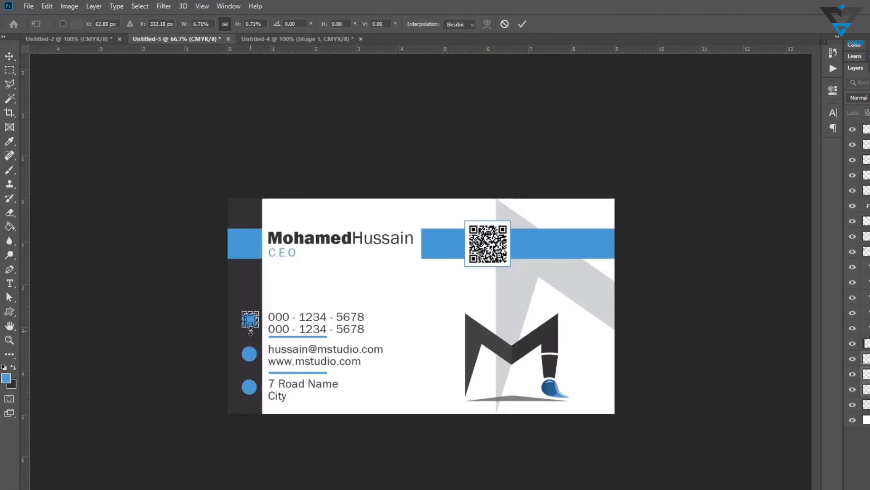
{"action": "scroll", "coordinate": [385, 311], "scroll_direction": "up", "scroll_amount": 10}
{"action": "key", "text": "Return"}
Zoom in and centre the icons within the top blue circle
{"action": "left_click_drag", "start_coordinate": [461, 299], "coordinate": [753, 241]}
{"action": "key", "text": "ctrl+t"}
{"action": "left_click_drag", "start_coordinate": [316, 282], "coordinate": [323, 284]}
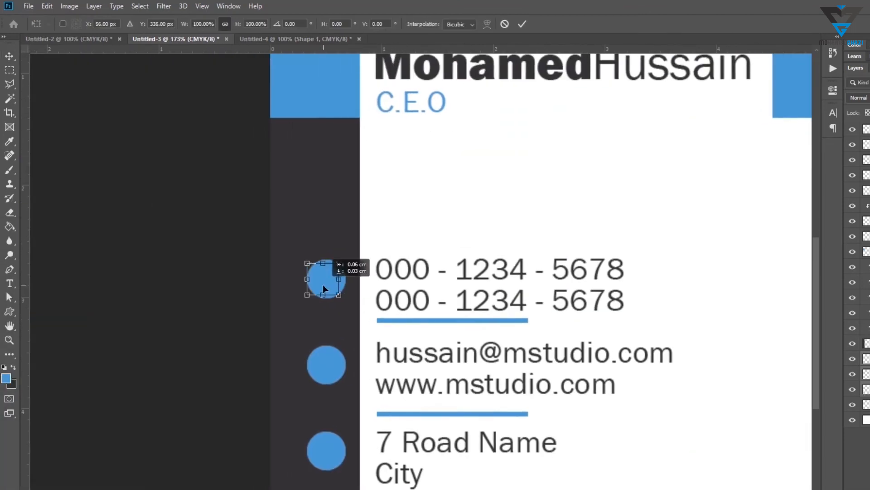
{"action": "key", "text": "Return"}
Move the mail icon down into the middle blue circle
{"action": "left_click", "coordinate": [864, 130]}
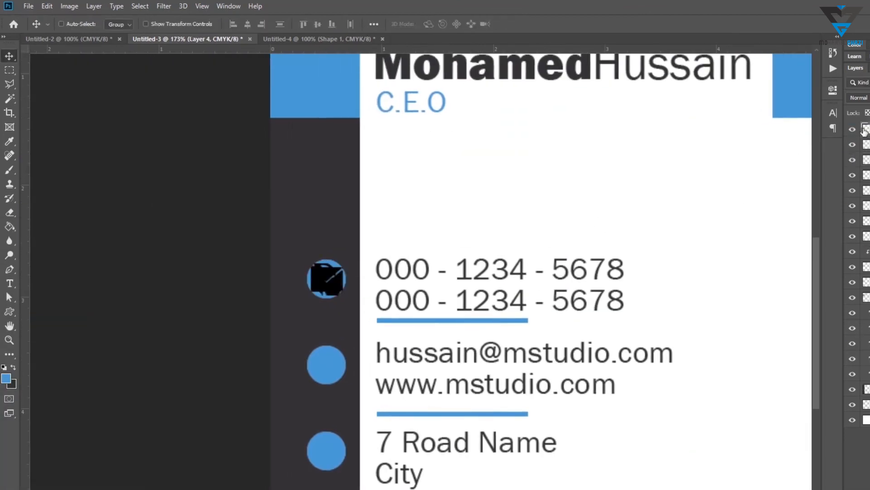
{"action": "left_click_drag", "start_coordinate": [325, 277], "coordinate": [328, 373]}
{"action": "left_click", "coordinate": [852, 144]}
{"action": "left_click", "coordinate": [867, 145]}
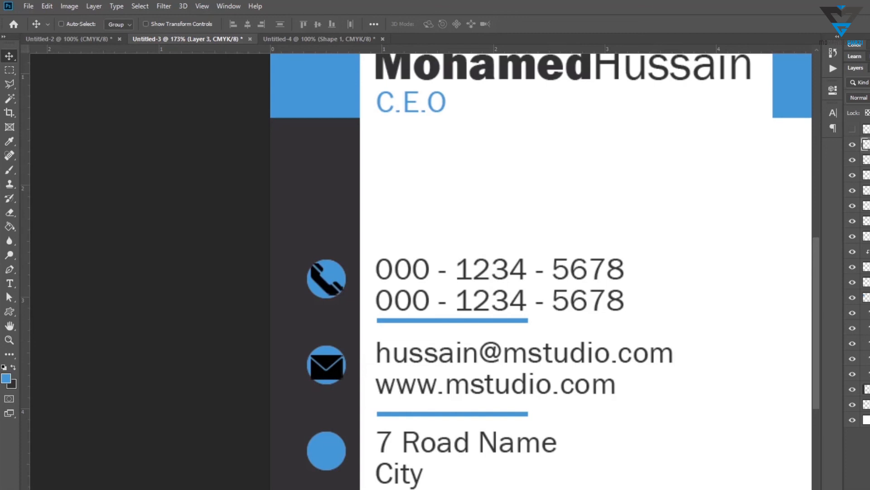
Move the address icon into the bottom circle and scale it to about 80%
{"action": "left_click", "coordinate": [853, 129]}
{"action": "left_click", "coordinate": [866, 130]}
{"action": "left_click_drag", "start_coordinate": [348, 281], "coordinate": [327, 455]}
{"action": "key", "text": "ctrl+t"}
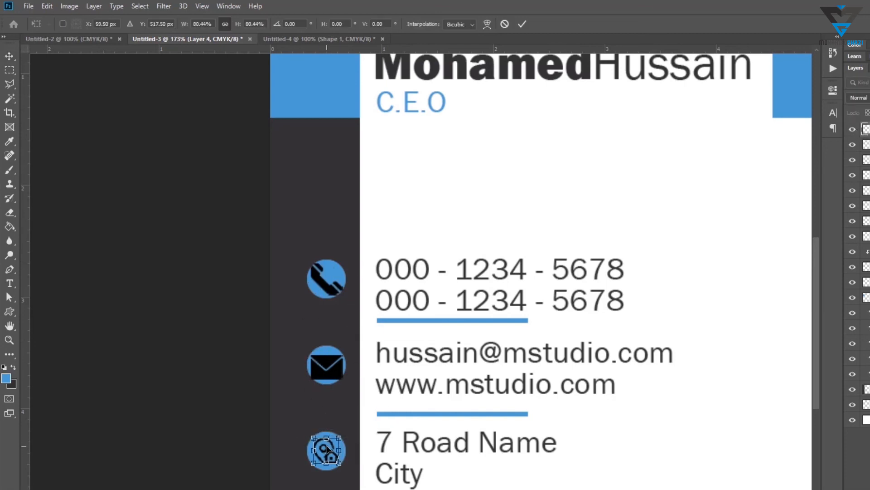
{"action": "key", "text": "Return"}
Adjust the mail icon's size and position inside its circle
{"action": "right_click", "coordinate": [335, 369]}
{"action": "left_click", "coordinate": [346, 376]}
{"action": "key", "text": "ctrl+t"}
{"action": "left_click_drag", "start_coordinate": [343, 380], "coordinate": [339, 377]}
{"action": "left_click_drag", "start_coordinate": [333, 372], "coordinate": [334, 371]}
{"action": "key", "text": "Return"}
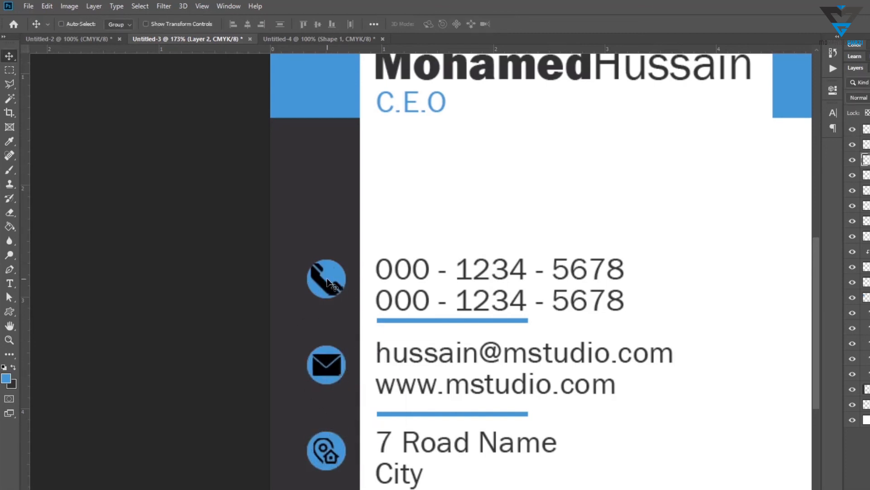
Adjust the phone icon's size and position inside its circle
{"action": "right_click", "coordinate": [334, 290]}
{"action": "left_click", "coordinate": [347, 296]}
{"action": "key", "text": "ctrl+t"}
{"action": "left_click_drag", "start_coordinate": [341, 294], "coordinate": [333, 287]}
{"action": "key", "text": "Return"}
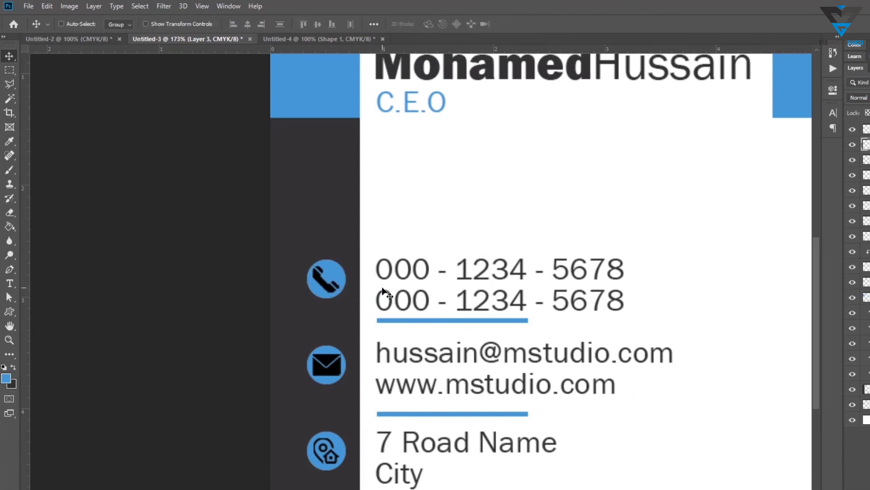
Copy the phone number text layer from the front design into the back card document
{"action": "key", "text": "ctrl+0"}
{"action": "key", "text": "z"}
{"action": "right_click", "coordinate": [335, 274]}
{"action": "left_click", "coordinate": [363, 289]}
{"action": "left_click", "coordinate": [318, 39]}
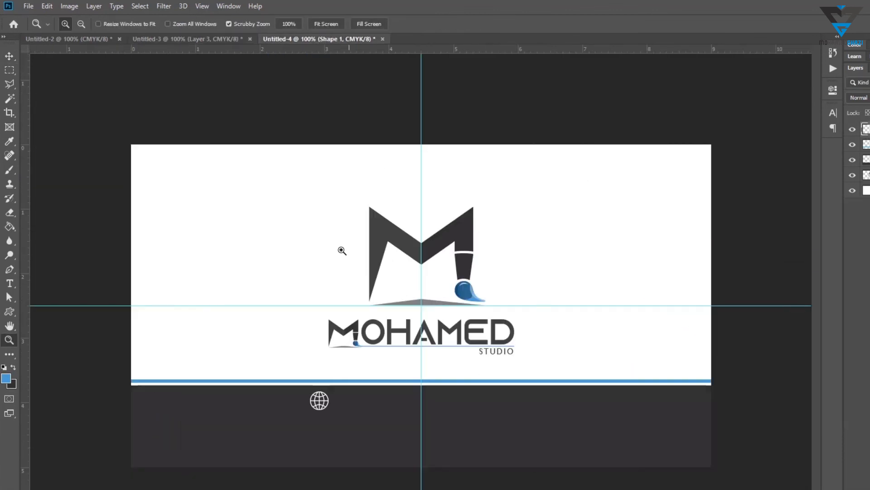
{"action": "left_click", "coordinate": [187, 39]}
{"action": "key", "text": "v"}
{"action": "right_click", "coordinate": [263, 326]}
{"action": "left_click", "coordinate": [273, 331]}
{"action": "left_click_drag", "start_coordinate": [269, 322], "coordinate": [392, 346]}
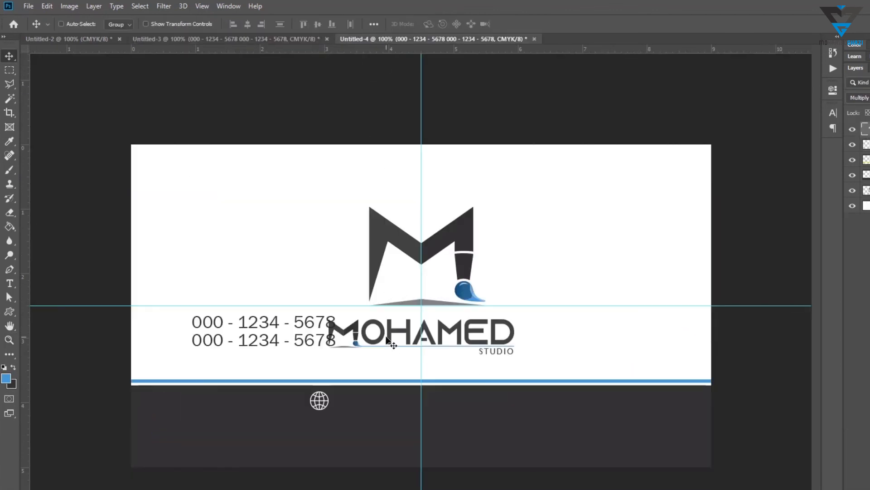
{"action": "key", "text": "t"}
{"action": "left_click", "coordinate": [303, 326]}
{"action": "key", "text": "ctrl+a"}
{"action": "type", "text": "www.mstudio.com"}
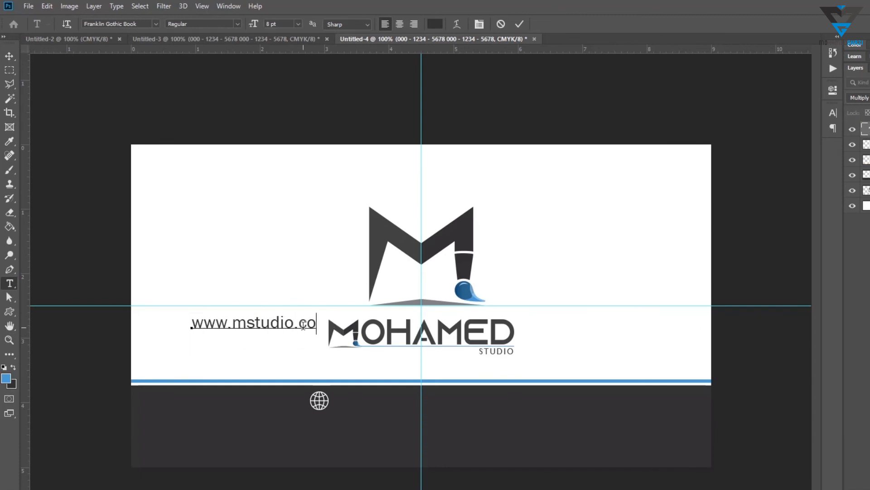
Set the website text to all caps and change its colour to white
{"action": "key", "text": "ctrl+a"}
{"action": "key", "text": "ctrl+t"}
{"action": "left_click", "coordinate": [742, 182]}
{"action": "left_click", "coordinate": [435, 24]}
{"action": "left_click", "coordinate": [594, 206]}
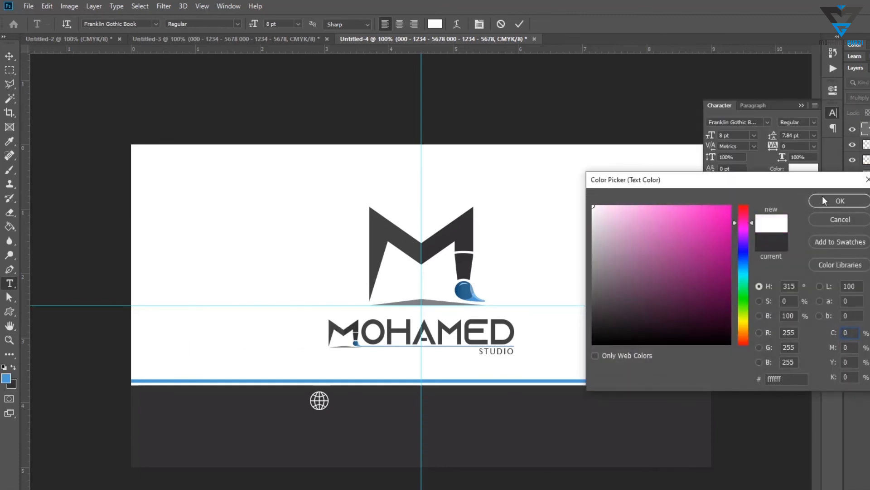
{"action": "left_click", "coordinate": [825, 201]}
{"action": "left_click", "coordinate": [834, 113]}
Move the website text beside the globe on the dark strip and set its blend mode to Normal
{"action": "left_click", "coordinate": [9, 57]}
{"action": "left_click_drag", "start_coordinate": [272, 332], "coordinate": [461, 398]}
{"action": "key", "text": "ctrl+t"}
{"action": "key", "text": "Return"}
{"action": "left_click", "coordinate": [860, 98]}
{"action": "left_click", "coordinate": [859, 107]}
{"action": "key", "text": "ctrl+t"}
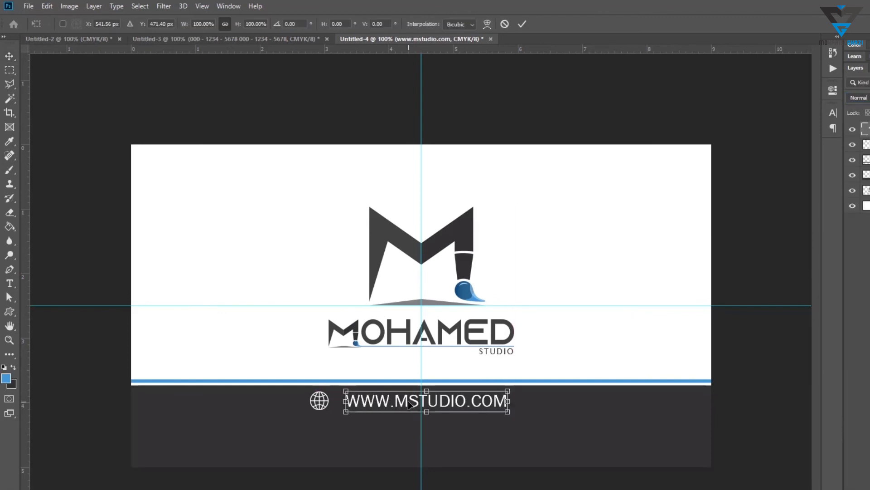
{"action": "key", "text": "Escape"}
Set the website text's tracking to 150
{"action": "key", "text": "t"}
{"action": "left_click", "coordinate": [415, 405]}
{"action": "key", "text": "ctrl+a"}
{"action": "key", "text": "ctrl+t"}
{"action": "double_click", "coordinate": [803, 147]}
{"action": "type", "text": "150"}
{"action": "key", "text": "Return"}
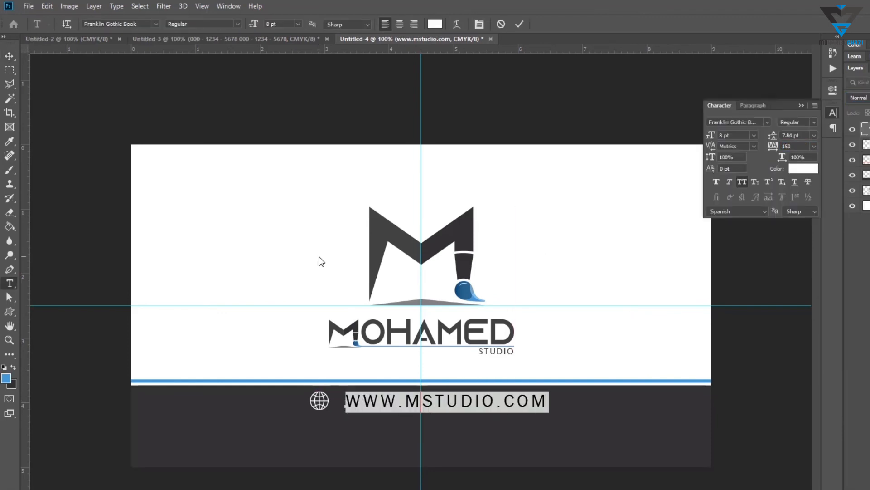
{"action": "key", "text": "ctrl+Return"}
Nudge the globe and website text so they sit centred on the dark strip
{"action": "key", "text": "v"}
{"action": "left_click_drag", "start_coordinate": [383, 409], "coordinate": [378, 408]}
{"action": "left_click", "coordinate": [865, 144], "text": "ctrl"}
{"action": "key", "text": "ctrl+t"}
{"action": "left_click_drag", "start_coordinate": [460, 401], "coordinate": [457, 401]}
{"action": "key", "text": "Return"}
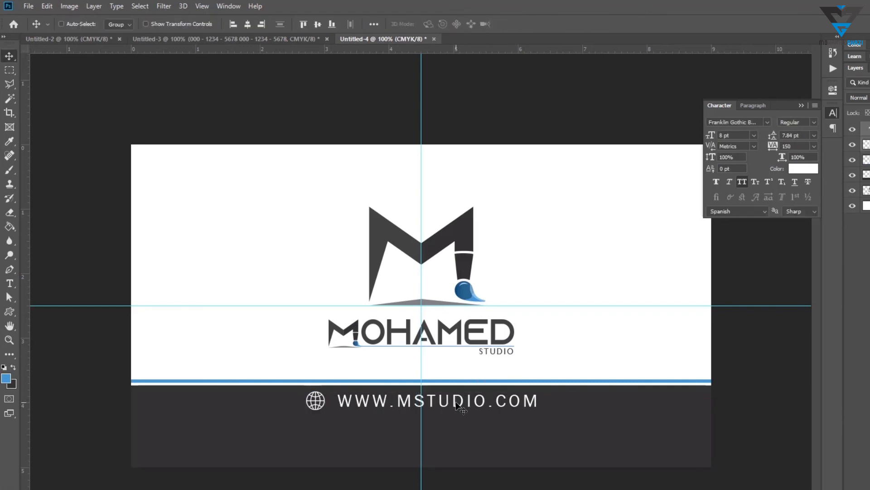
Group the globe and website text layers
{"action": "key", "text": "ctrl+g"}
{"action": "key", "text": "ctrl+plus"}
{"action": "key", "text": "ctrl+minus"}
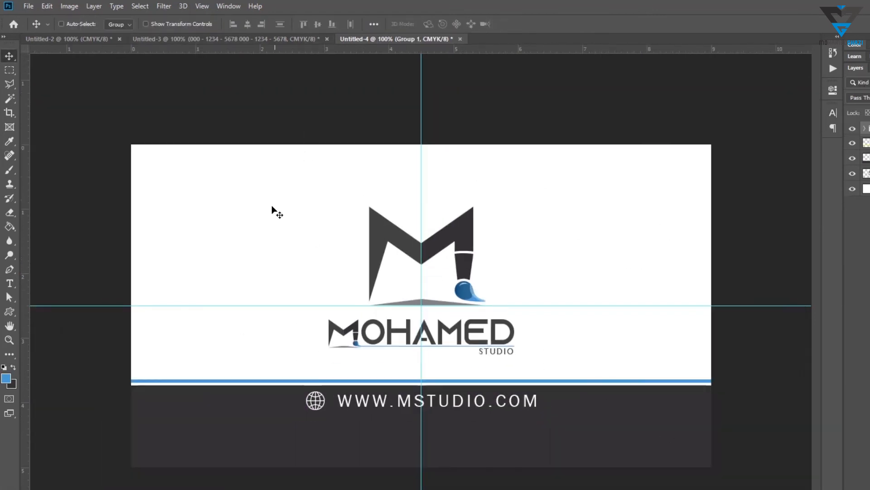
{"action": "key", "text": "ctrl+shift+Tab"}
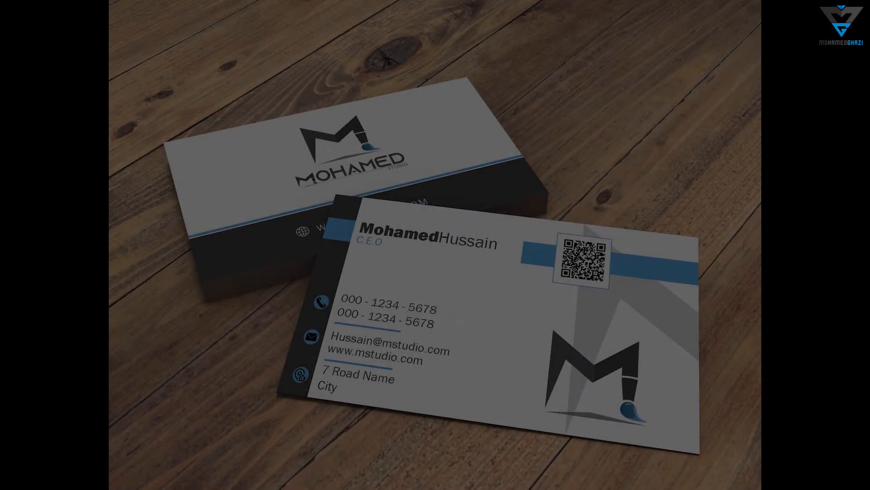